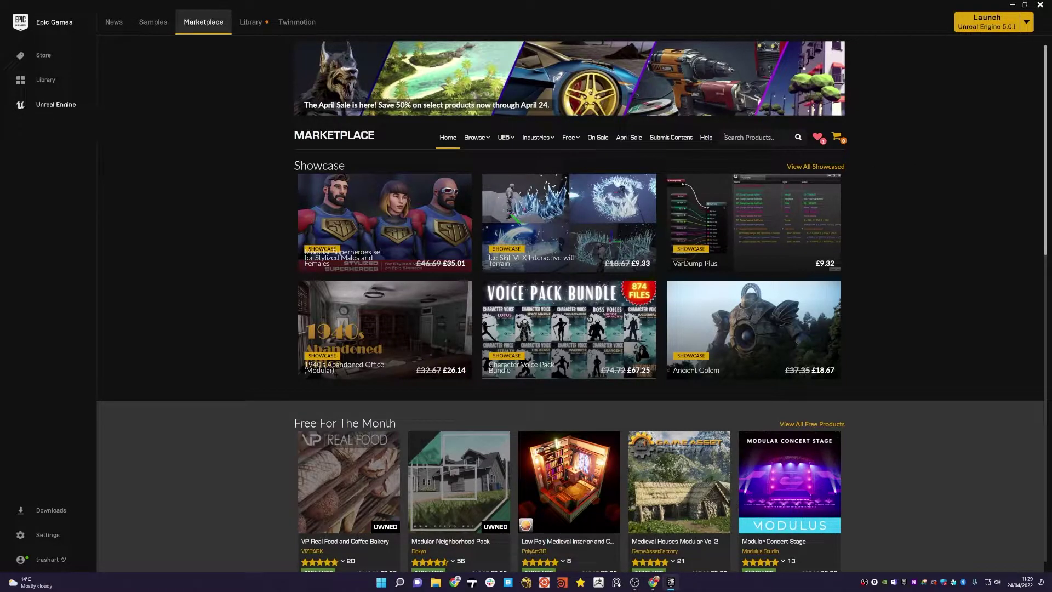
# Step: Search the Marketplace for Twinmotion, view the Datasmith importer, then open the Twinmotion Content plugin page
pyautogui.write('Twinmotion')
pyautogui.press('Return')
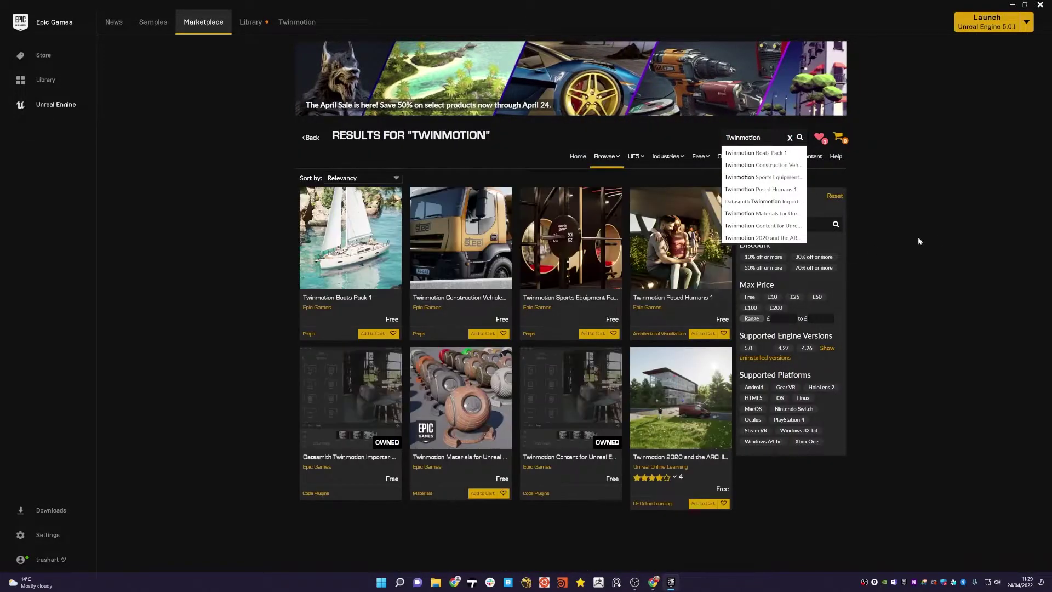
pyautogui.click(950, 238)
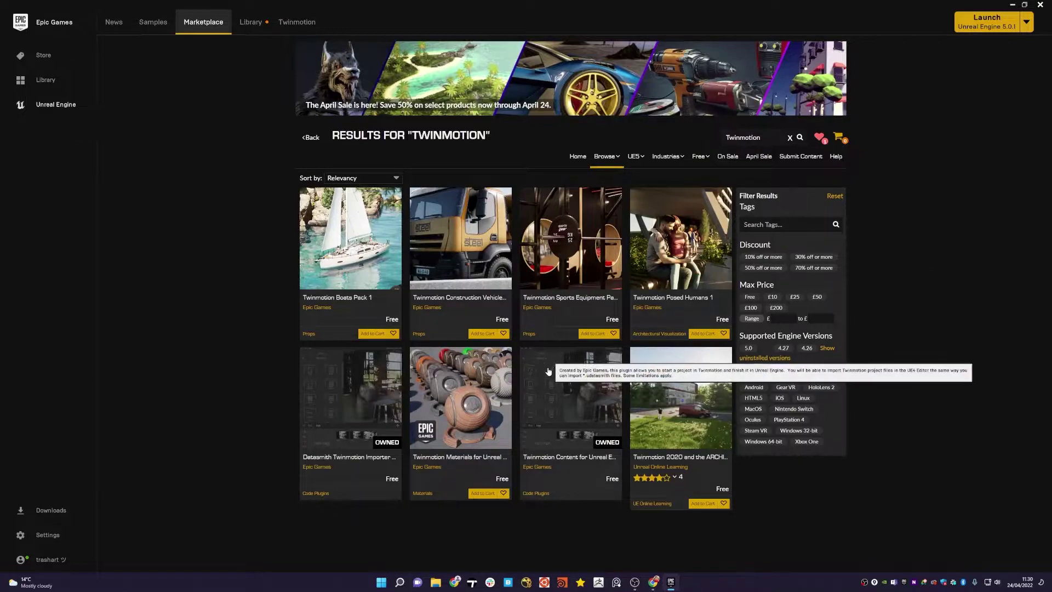
pyautogui.click(329, 400)
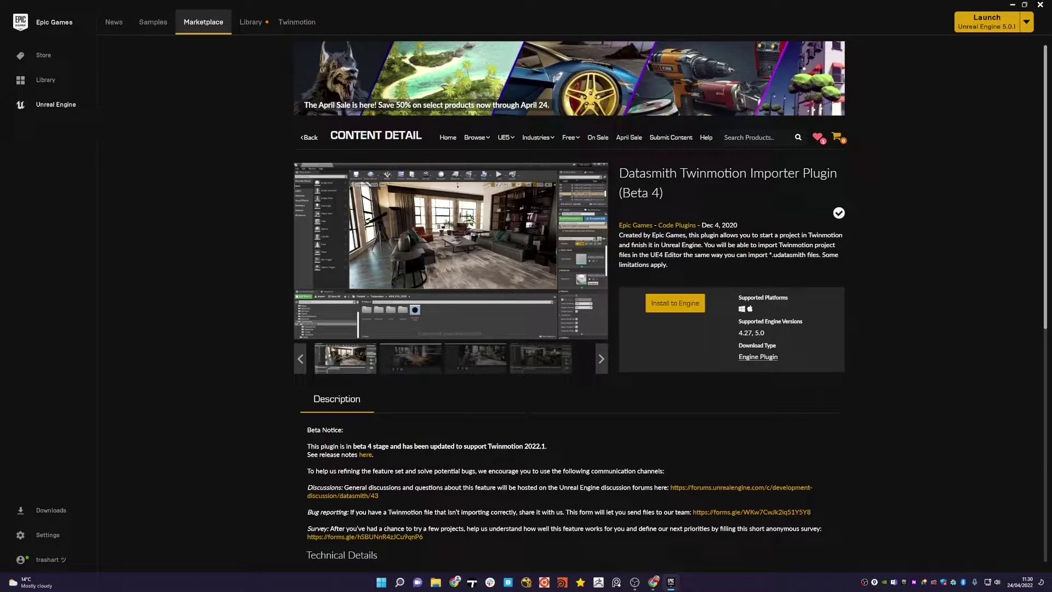
pyautogui.click(310, 138)
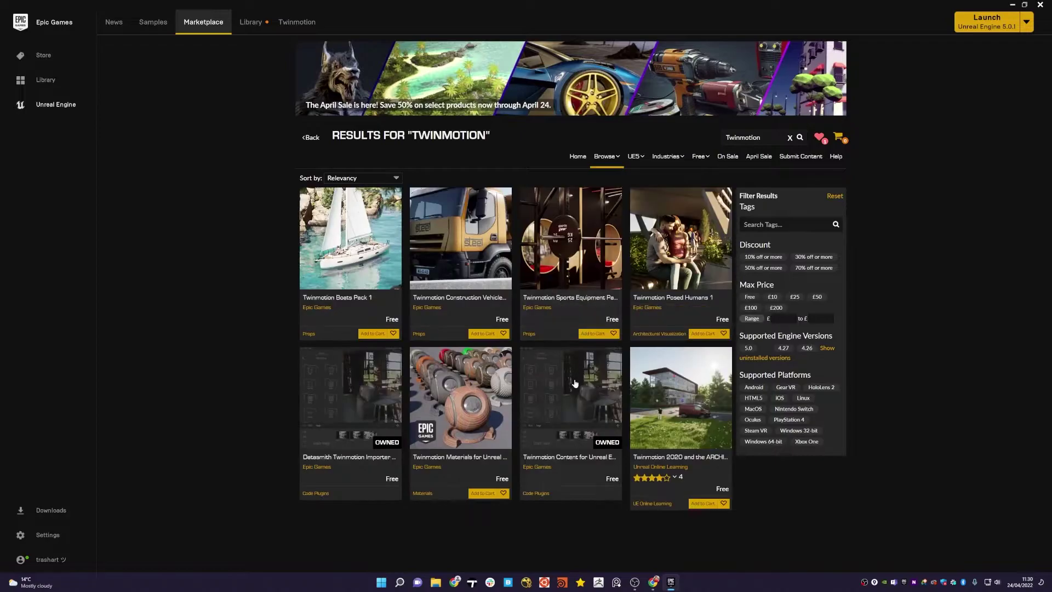
pyautogui.click(690, 338)
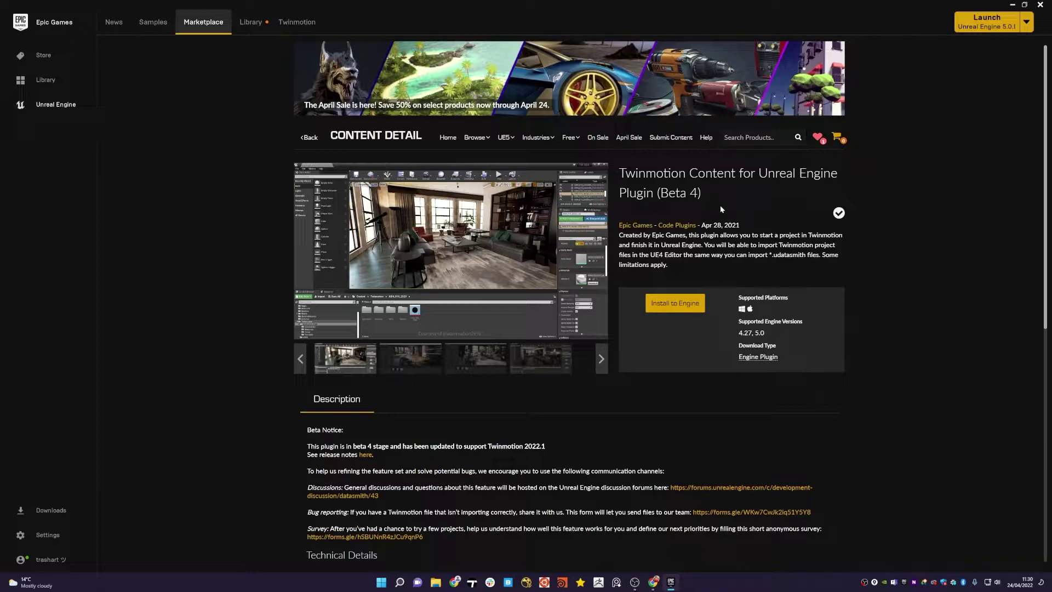
# Step: Browse File Explorer to C:\Program Files\Epic Games\UE_5.0\Engine
pyautogui.click(436, 582)
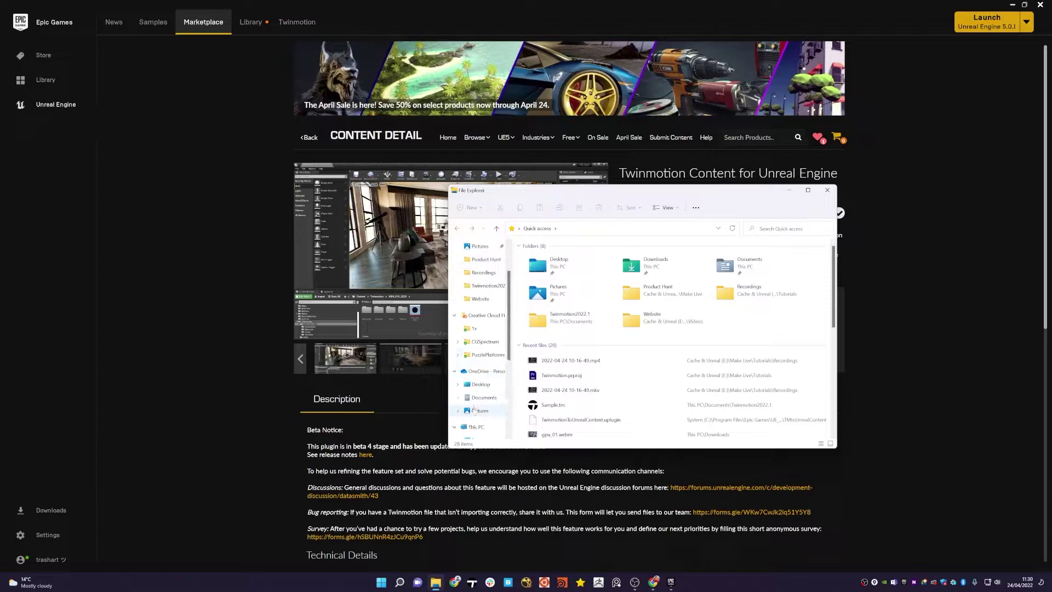
pyautogui.click(476, 427)
pyautogui.doubleClick(570, 317)
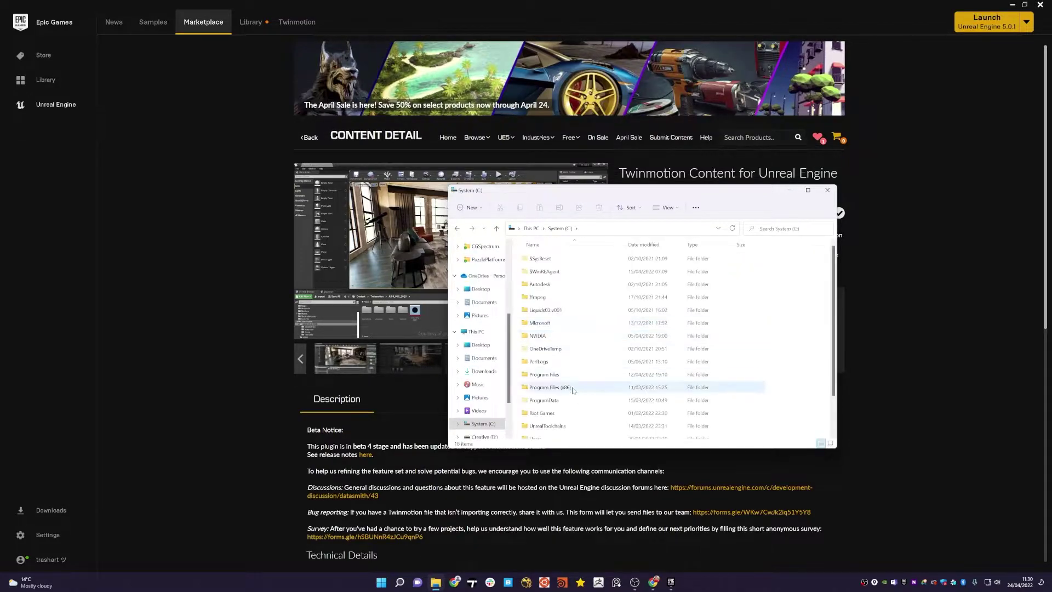
pyautogui.doubleClick(548, 374)
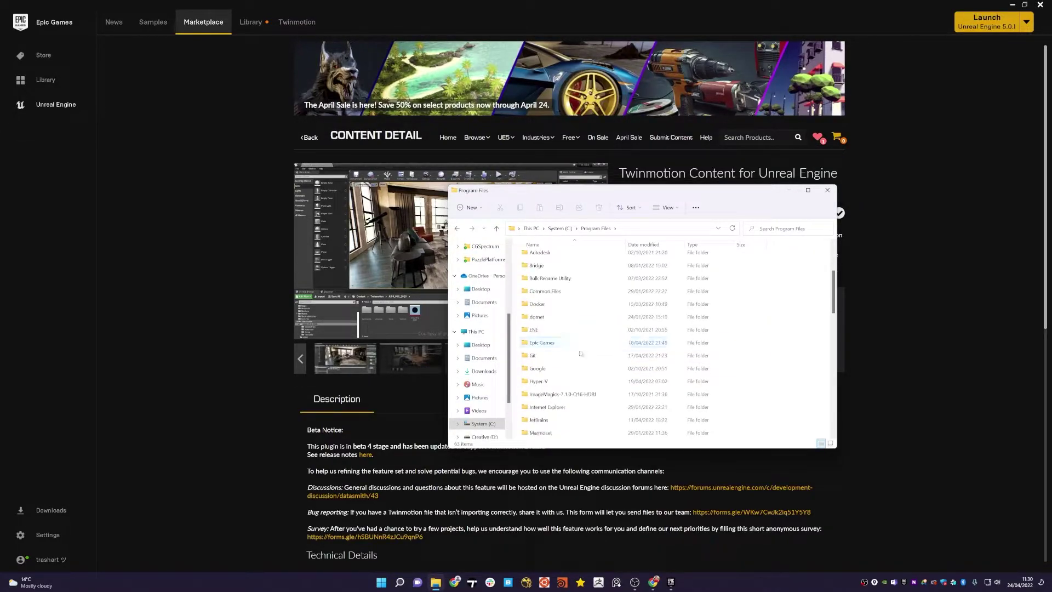
pyautogui.doubleClick(554, 343)
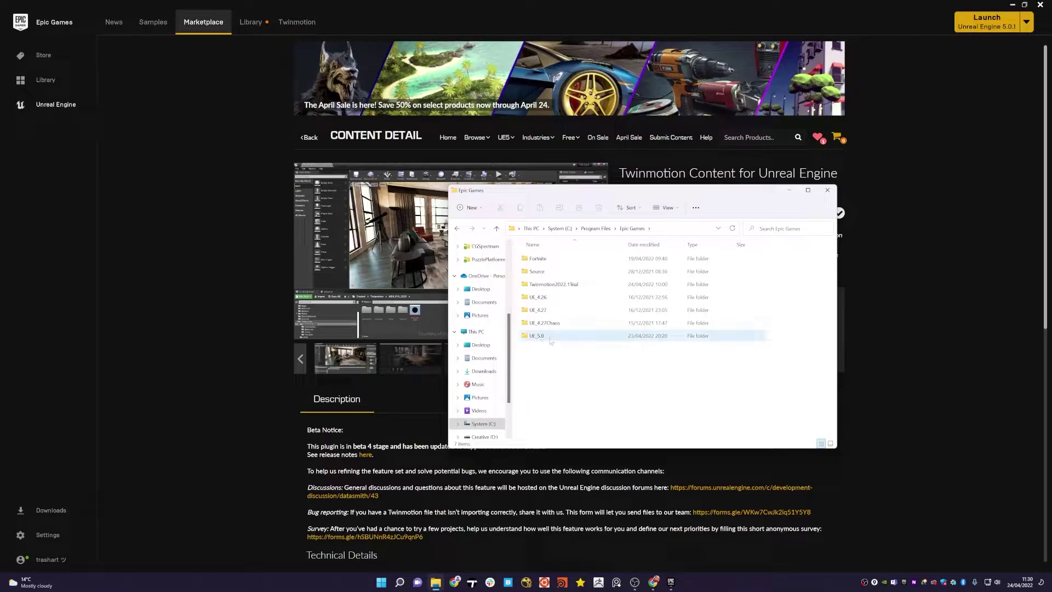
pyautogui.doubleClick(550, 337)
pyautogui.doubleClick(551, 271)
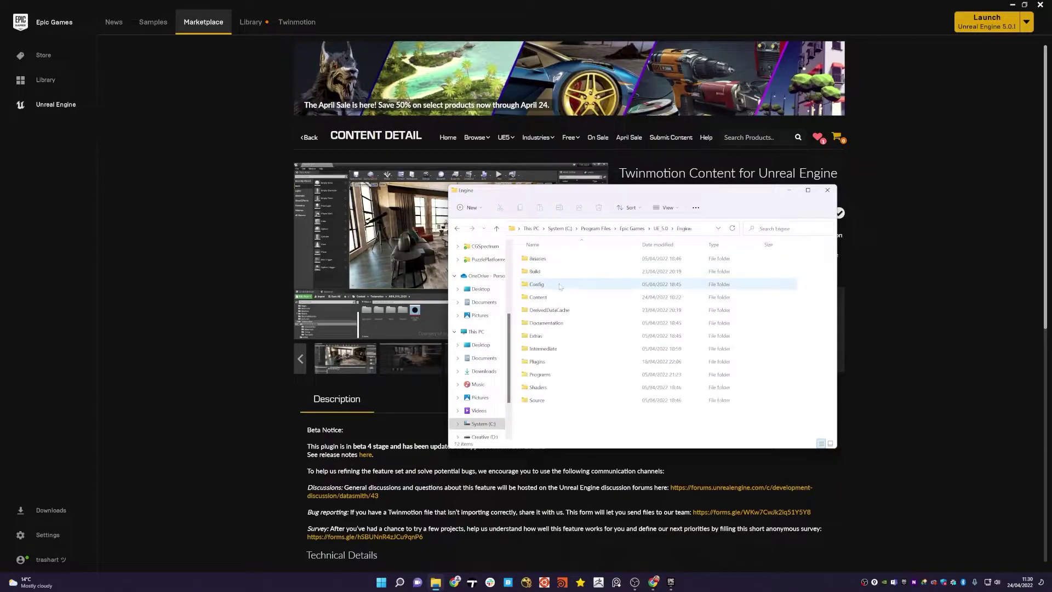
# Step: Go into Plugins\Marketplace\TMtoUnrealContent and bring up actions for TwinmotionToUnrealContent.uplugin
pyautogui.doubleClick(542, 362)
pyautogui.scroll(-2, 562, 404)
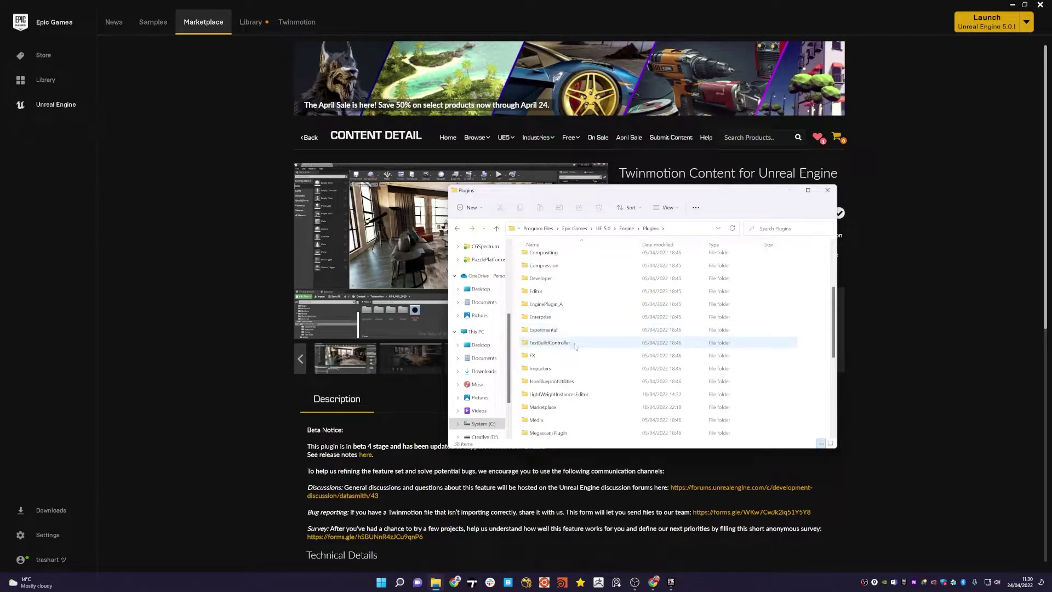
pyautogui.doubleClick(561, 406)
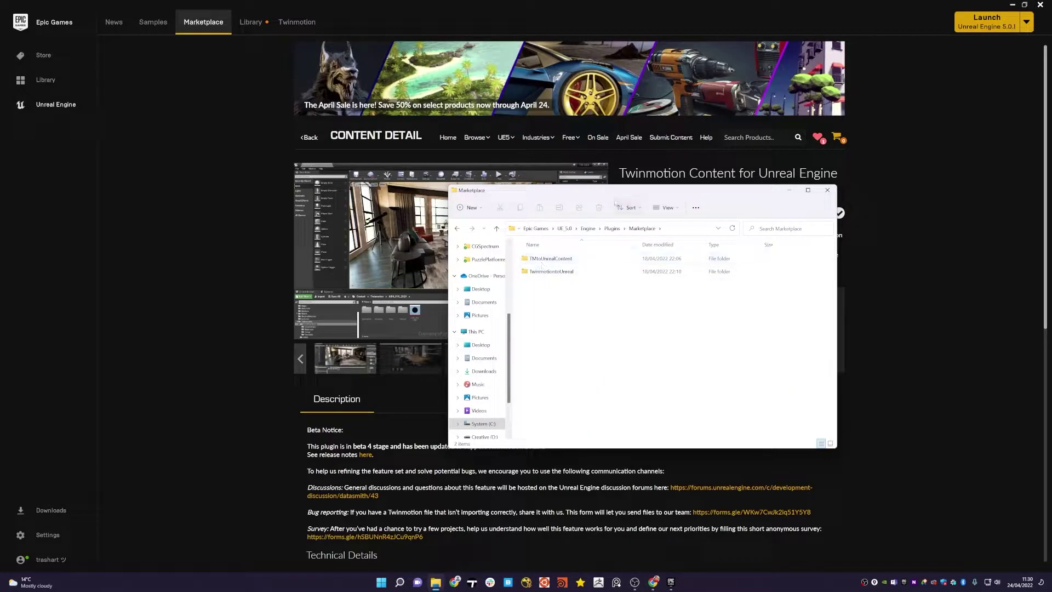
pyautogui.moveTo(615, 203); pyautogui.dragTo(571, 219)
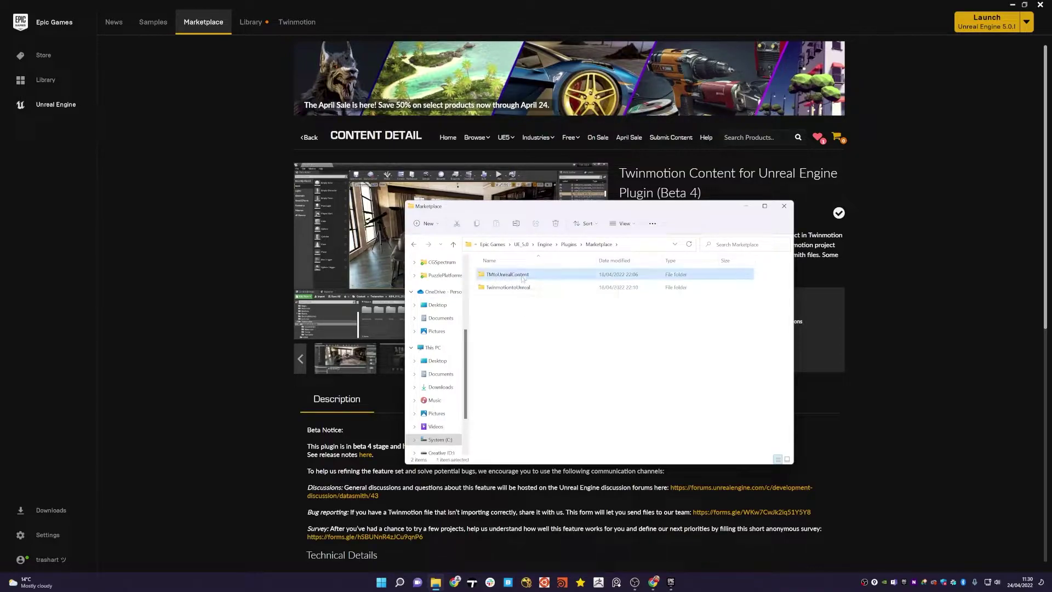
pyautogui.doubleClick(518, 276)
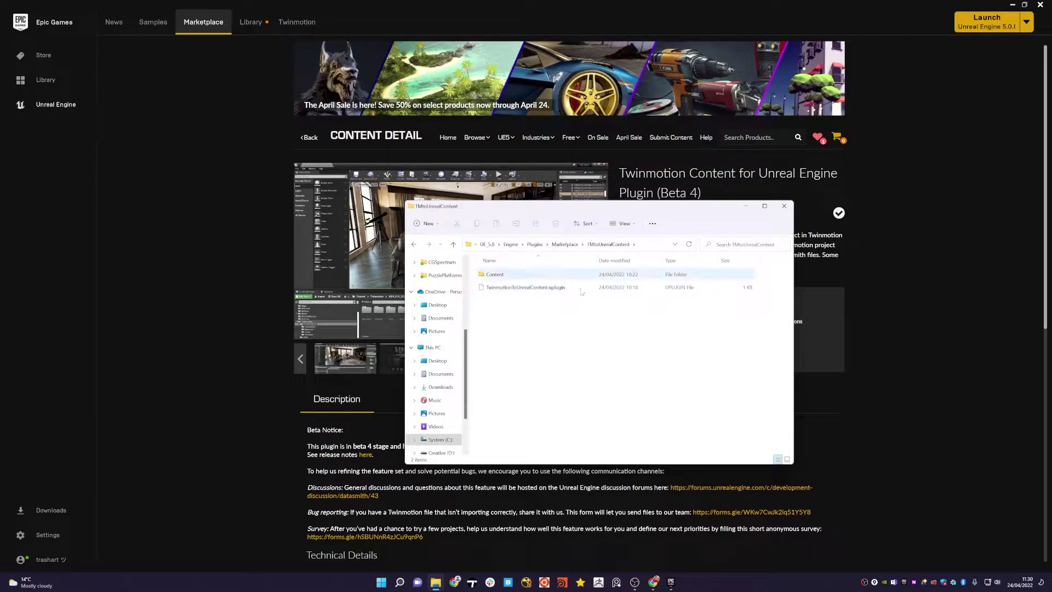
pyautogui.rightClick(520, 289)
# Step: Open the .uplugin in Notepad, delete the Linux platform line, then undo to restore it
pyautogui.moveTo(570, 316)
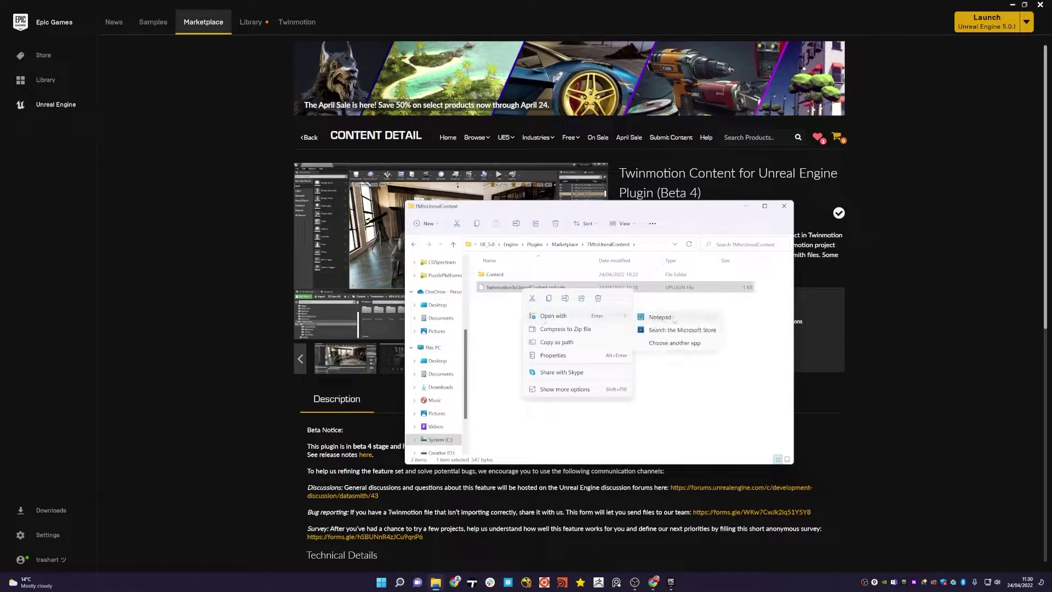
pyautogui.click(669, 321)
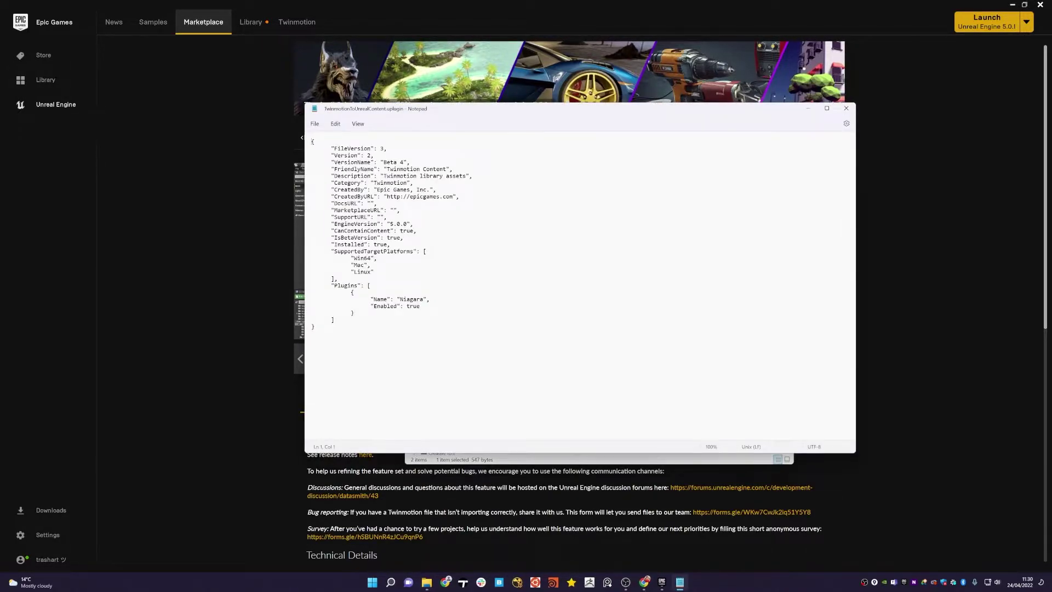
pyautogui.moveTo(375, 271); pyautogui.dragTo(367, 265)
pyautogui.press('BackSpace')
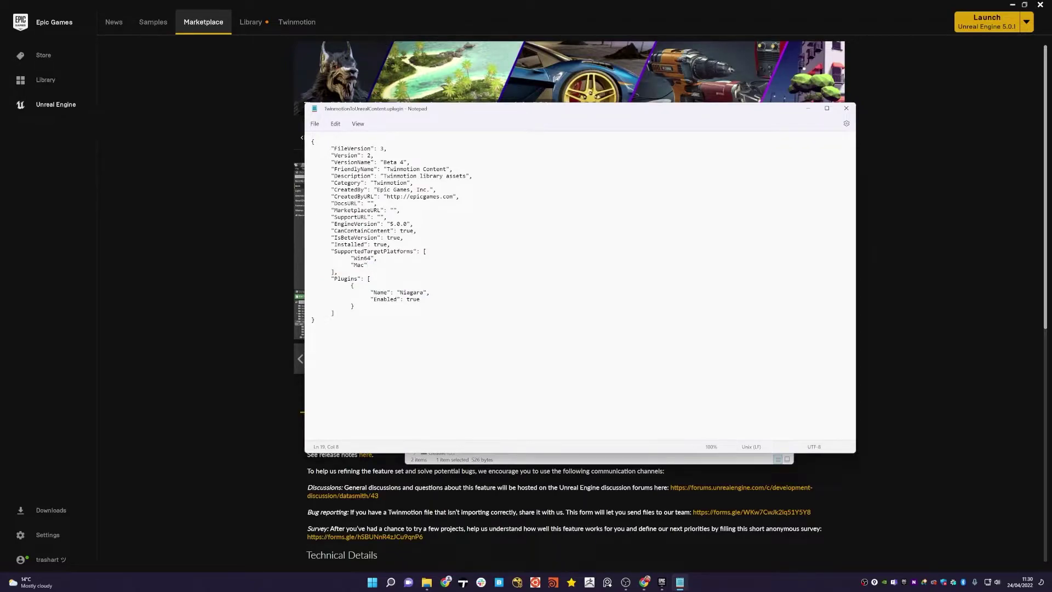
pyautogui.hotkey('ctrl', 'z')
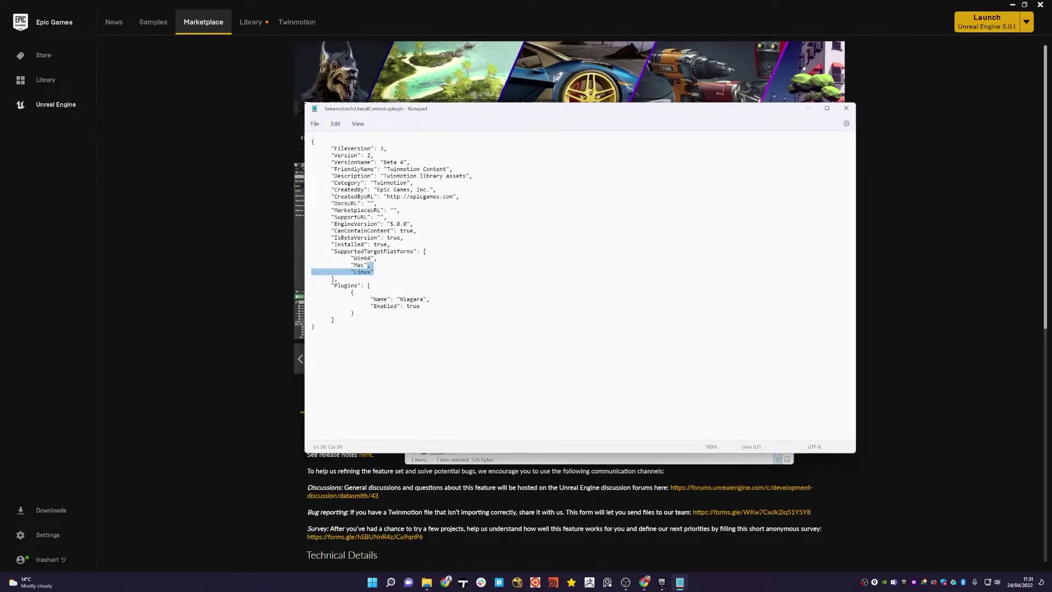
pyautogui.click(338, 279)
# Step: Close Notepad without saving and close File Explorer
pyautogui.click(314, 123)
pyautogui.click(314, 123)
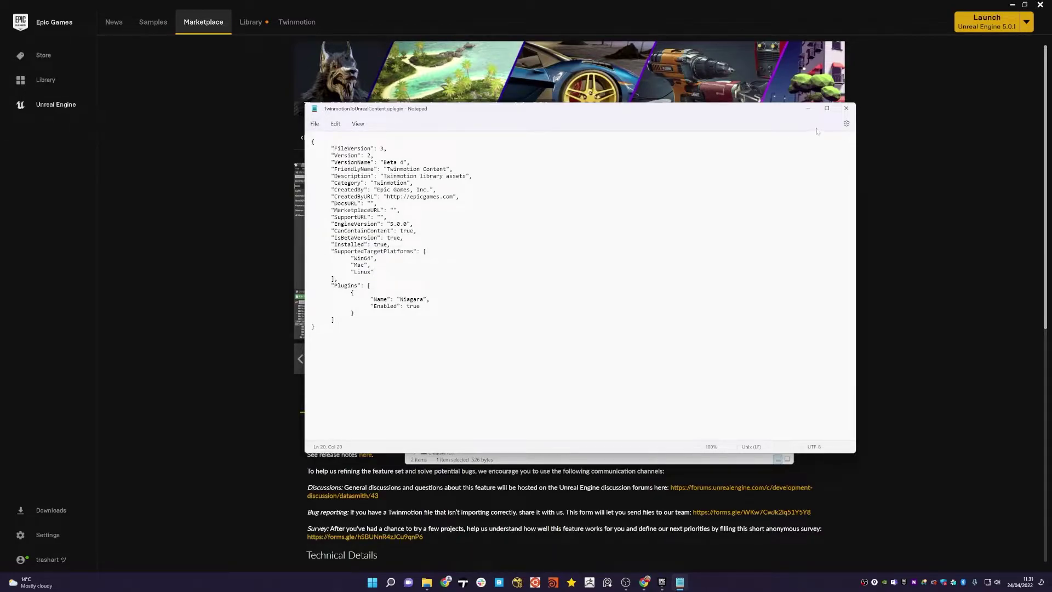
pyautogui.click(846, 109)
pyautogui.click(784, 211)
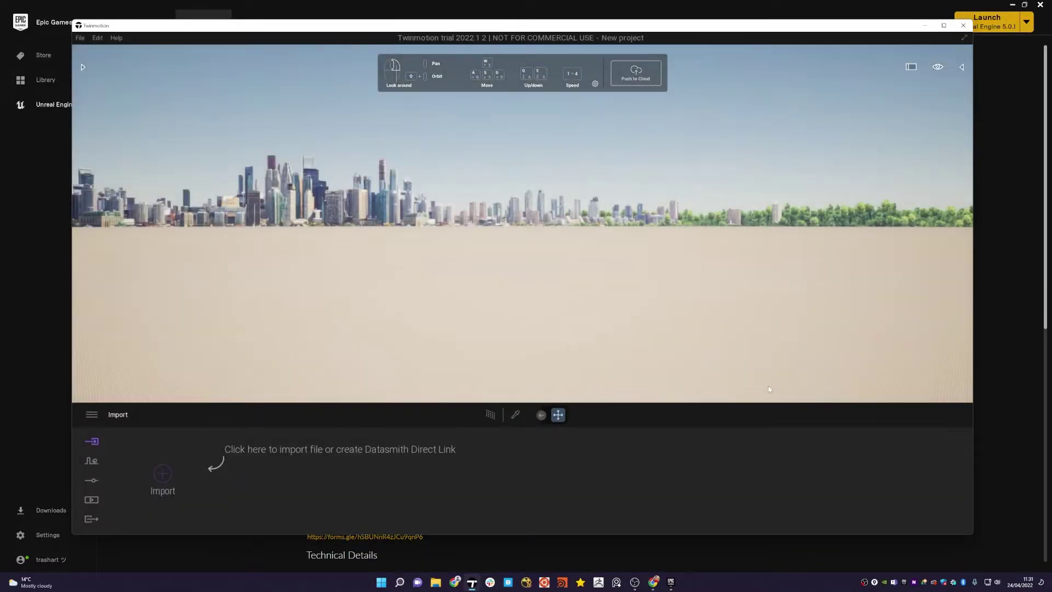
# Step: Open the Urban map context and frame the selection rectangle over Carré Ledoyen
pyautogui.click(91, 460)
pyautogui.click(675, 467)
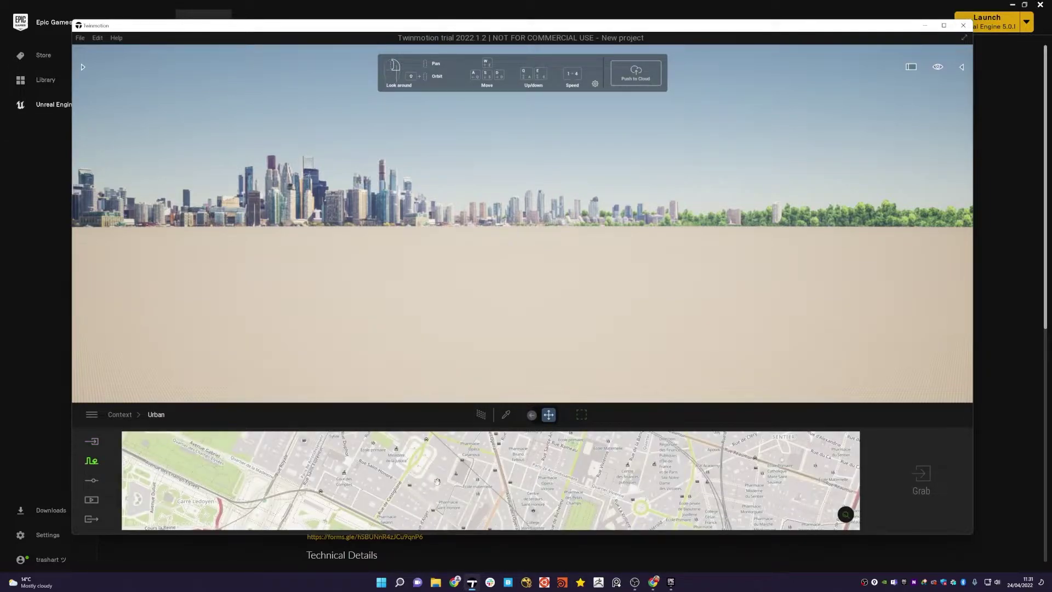
pyautogui.click(581, 414)
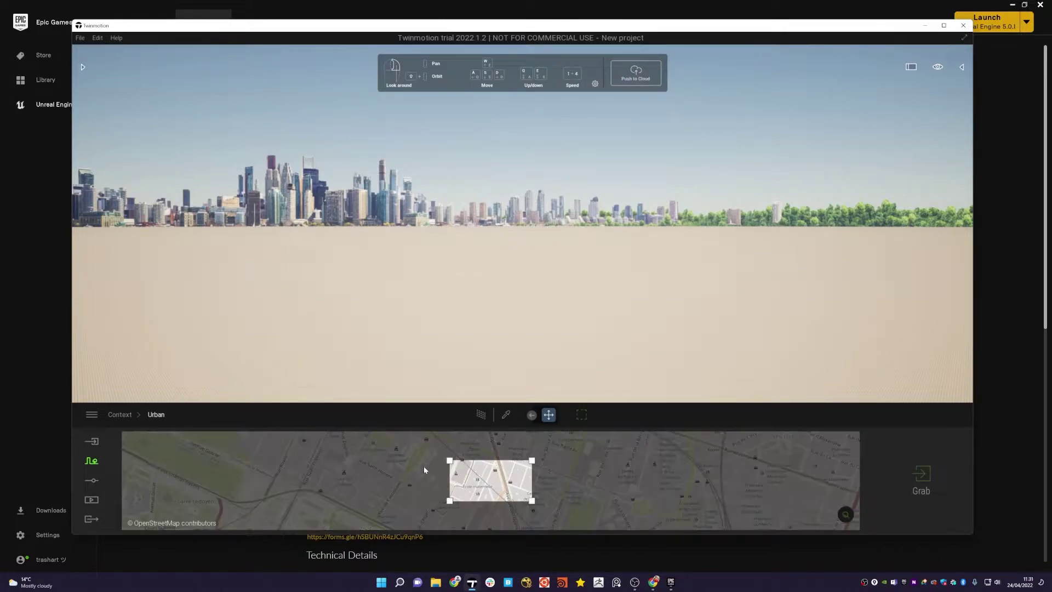
pyautogui.moveTo(386, 469); pyautogui.dragTo(658, 465)
pyautogui.moveTo(592, 477); pyautogui.dragTo(625, 468)
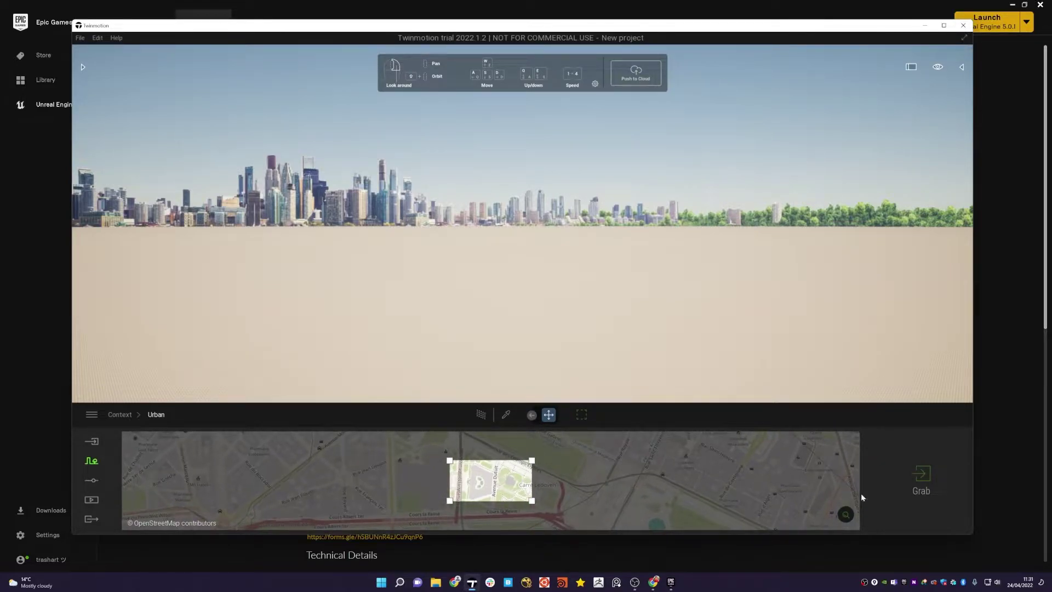
# Step: Grab the selected city block, save the project over Sample.tm, and exit Twinmotion
pyautogui.click(921, 478)
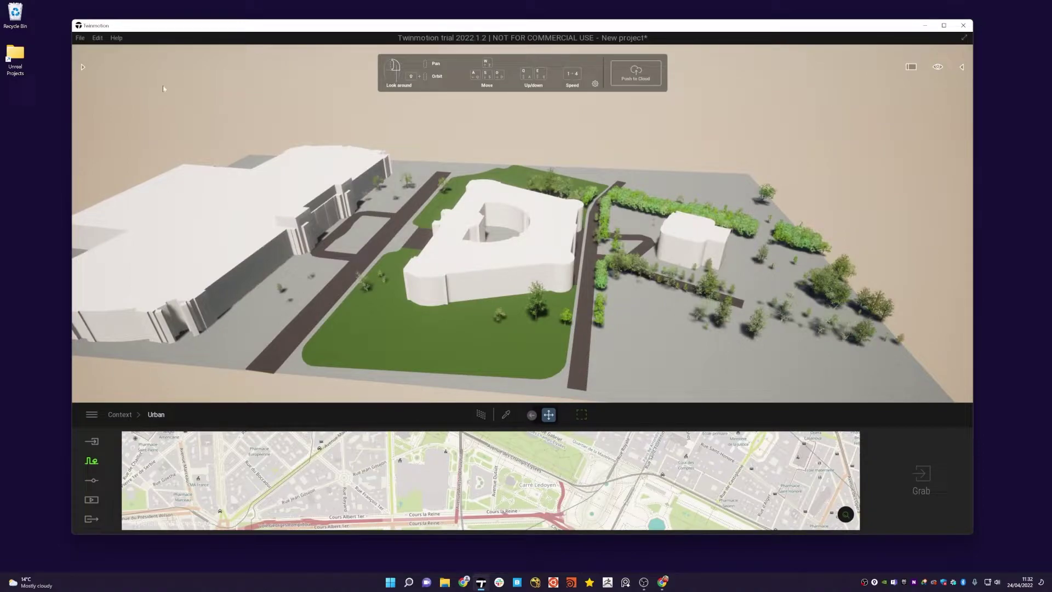
pyautogui.click(80, 38)
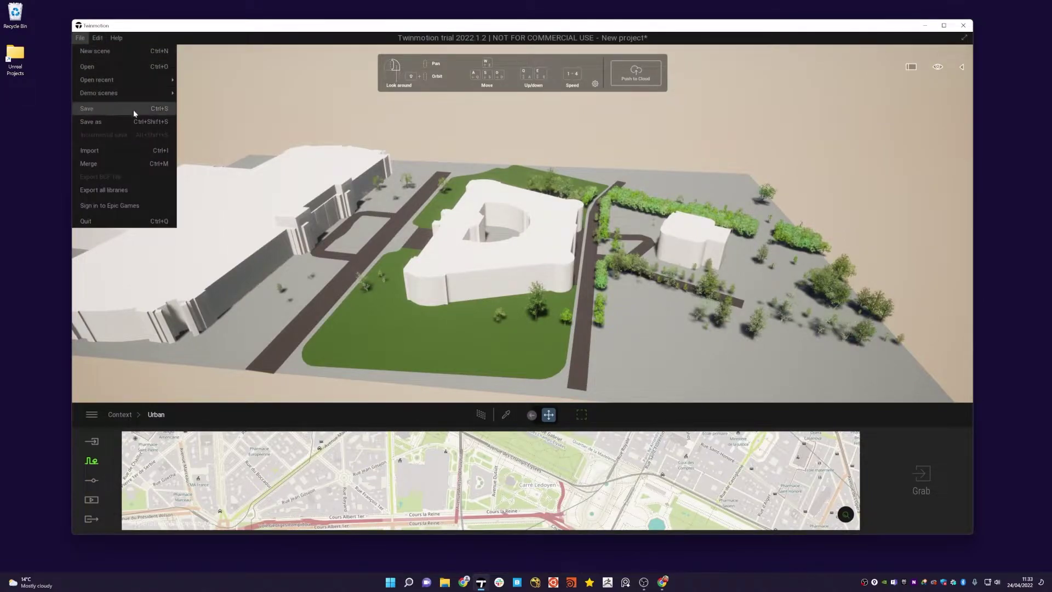
pyautogui.click(134, 113)
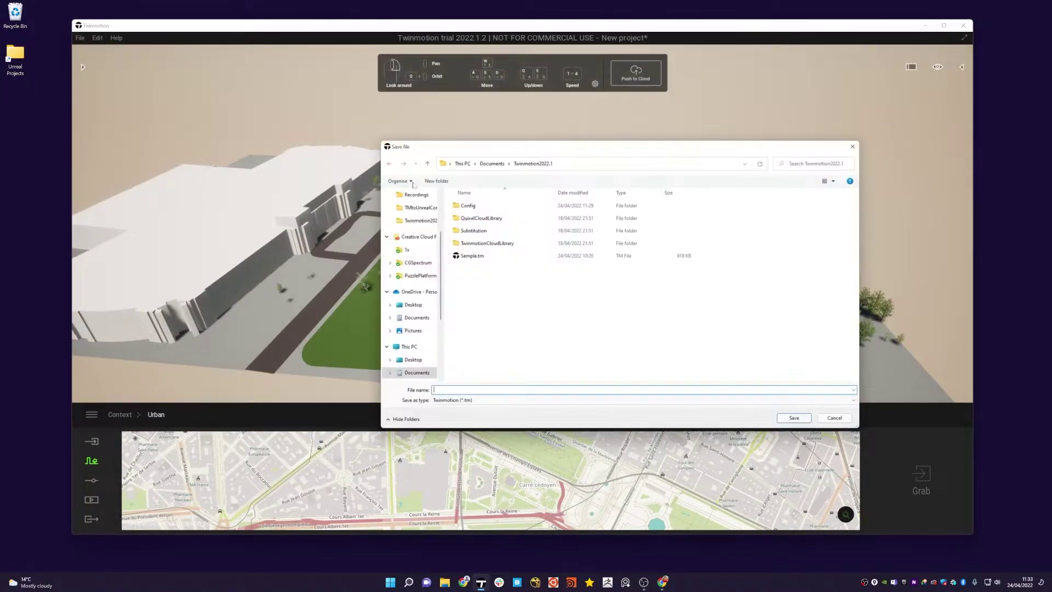
pyautogui.click(478, 259)
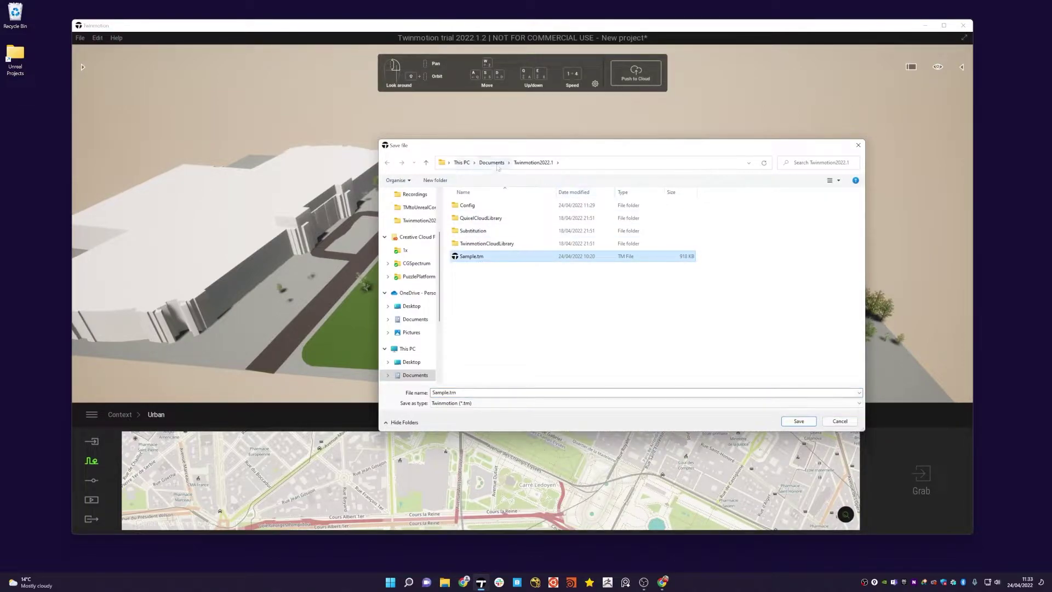
pyautogui.doubleClick(471, 257)
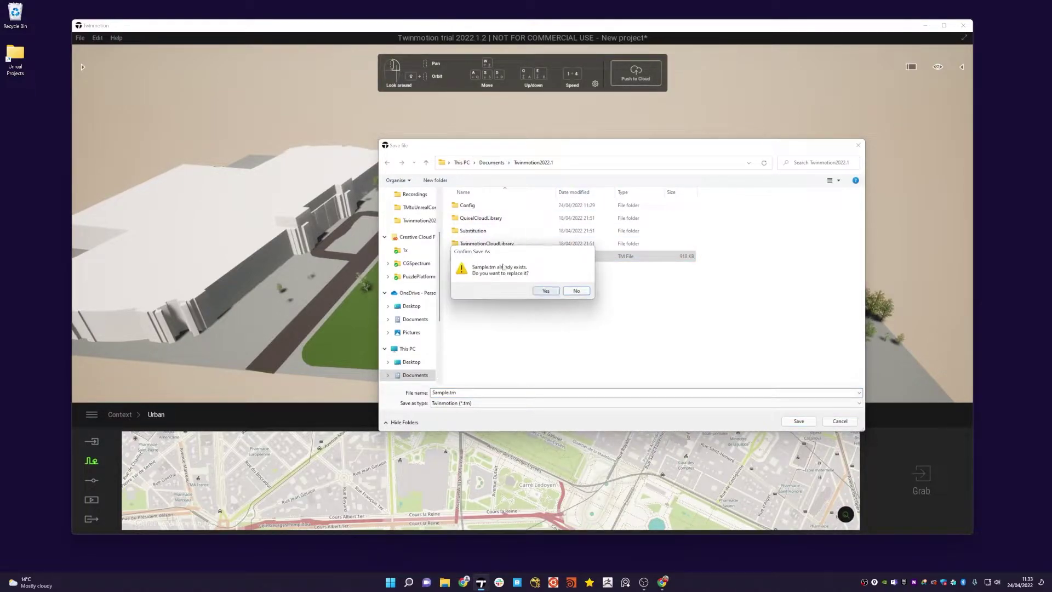
pyautogui.click(546, 290)
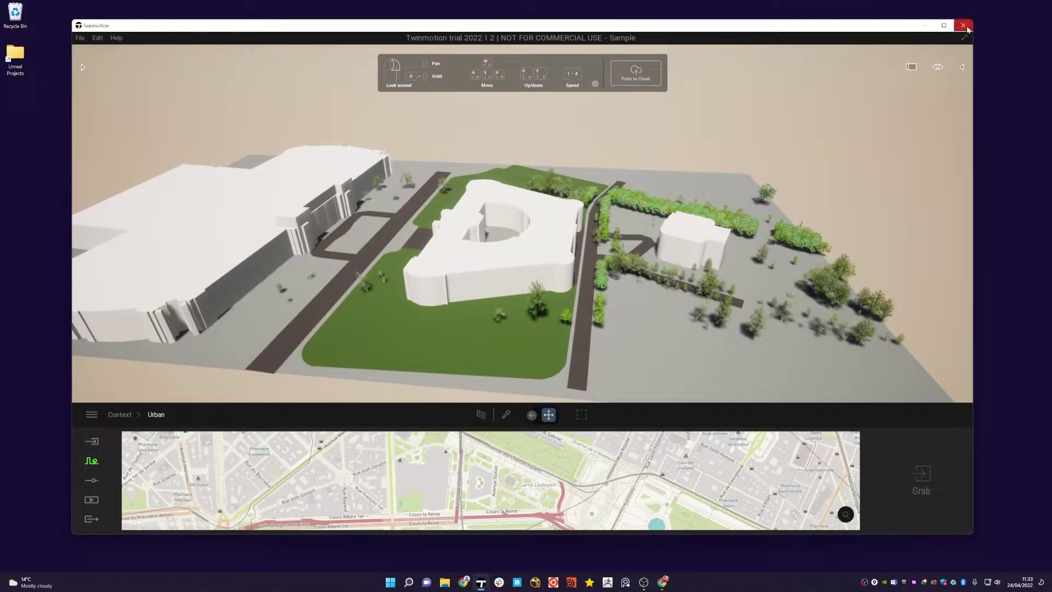
pyautogui.click(966, 28)
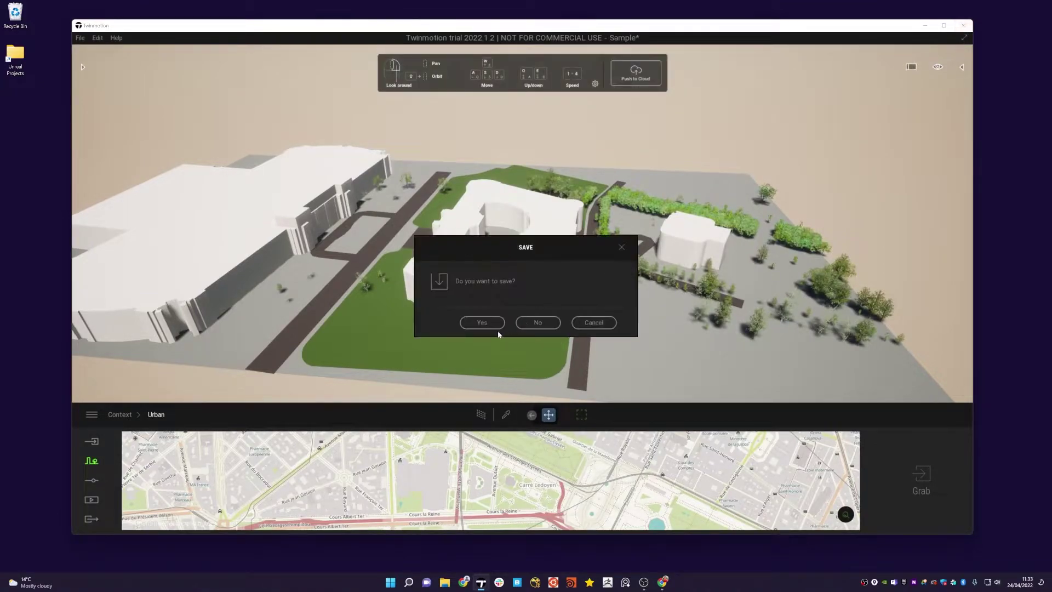
pyautogui.click(497, 326)
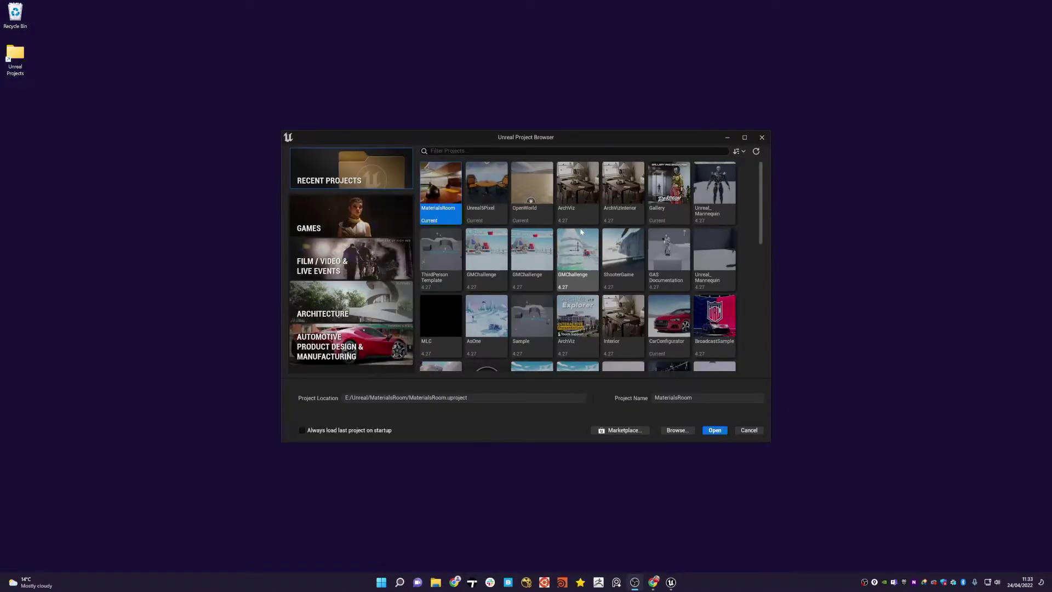
# Step: Create a Blank Architecture project named TwinmotionMakeLive
pyautogui.click(320, 300)
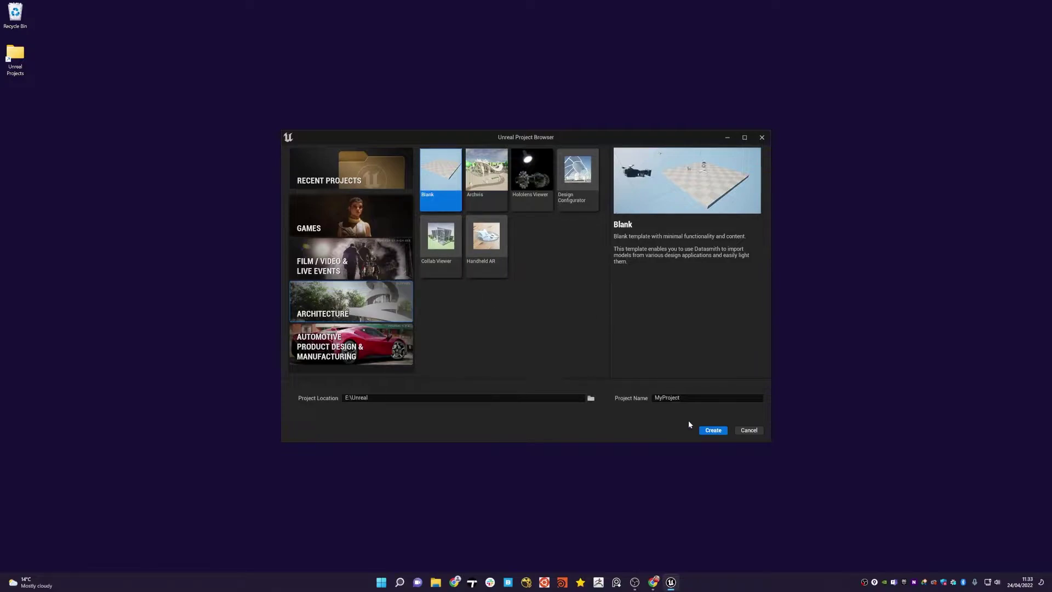
pyautogui.click(685, 396)
pyautogui.write('TwinmotionMakeLive')
pyautogui.click(713, 430)
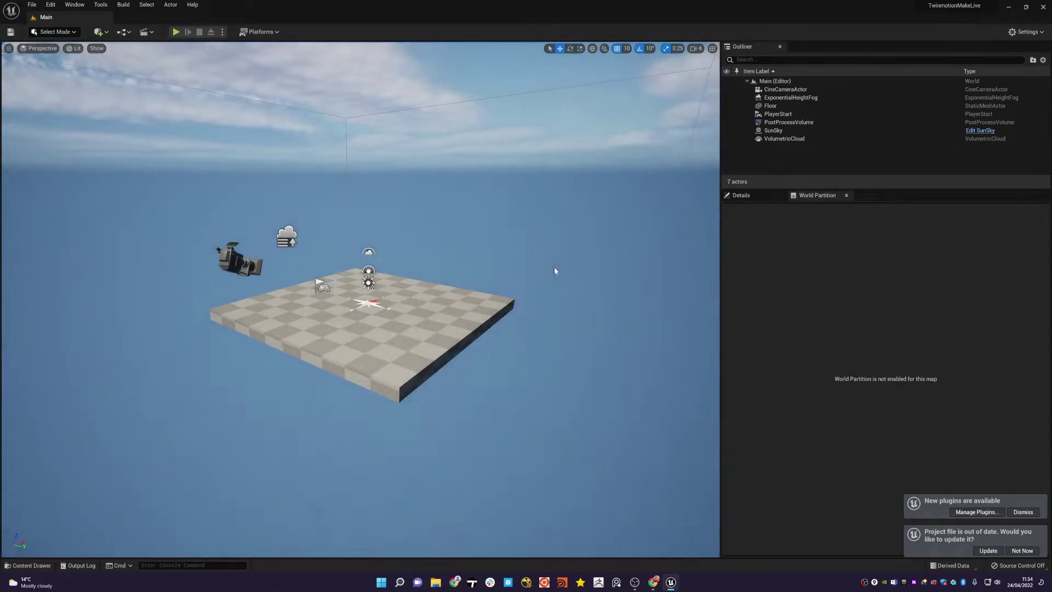
# Step: Delete the checkered floor and set the Game Default Map to Main in Project Settings
pyautogui.click(493, 301)
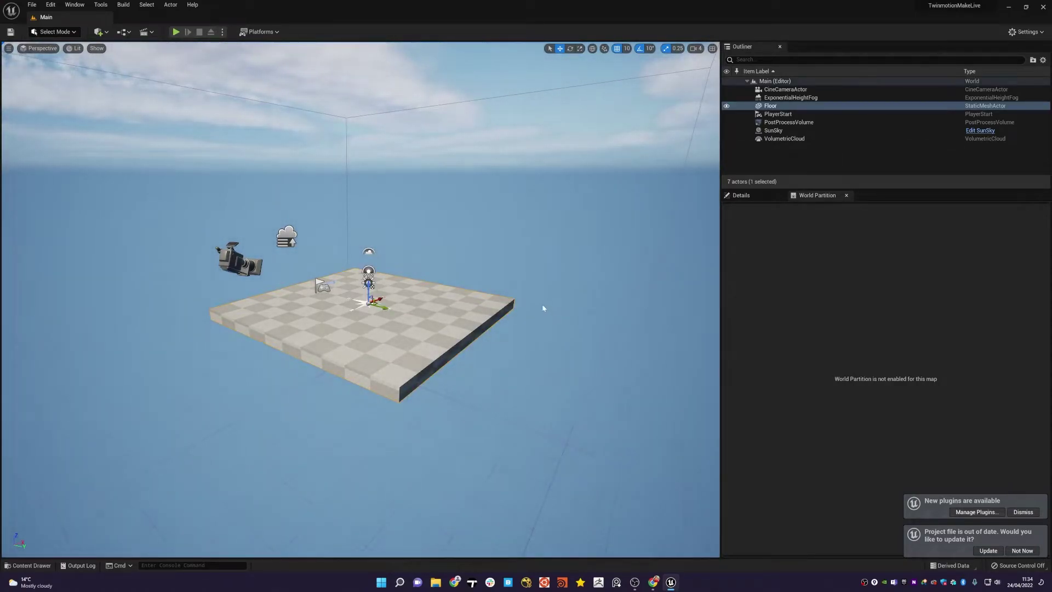
pyautogui.press('Delete')
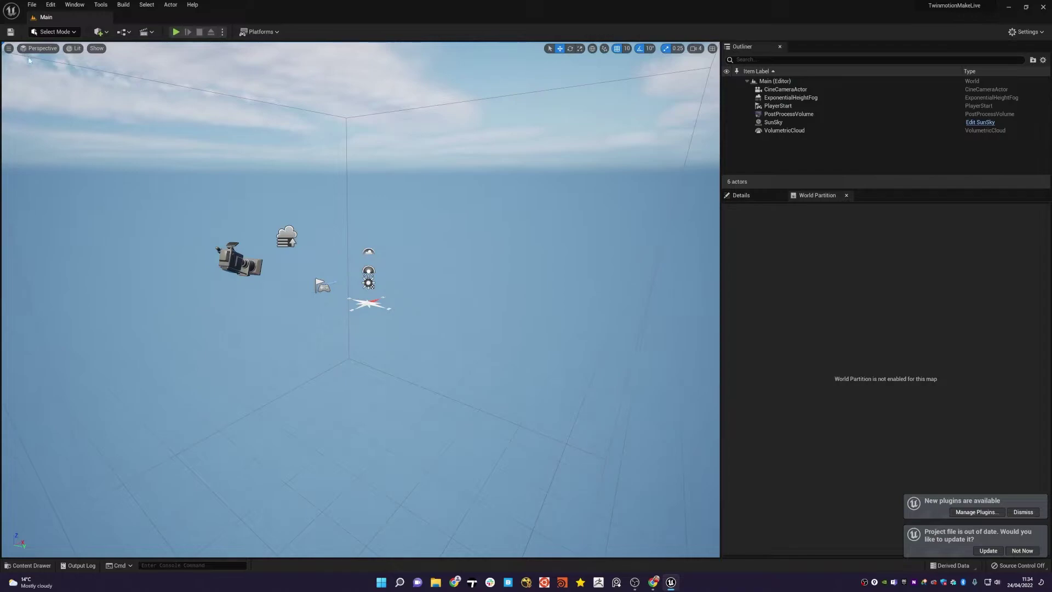
pyautogui.click(48, 7)
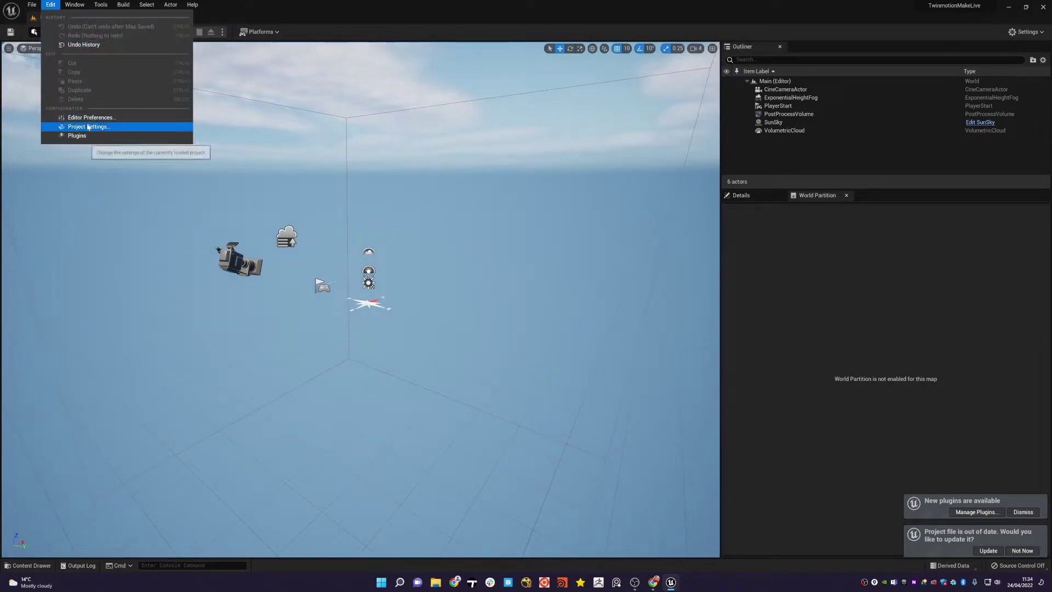
pyautogui.click(88, 127)
pyautogui.click(368, 97)
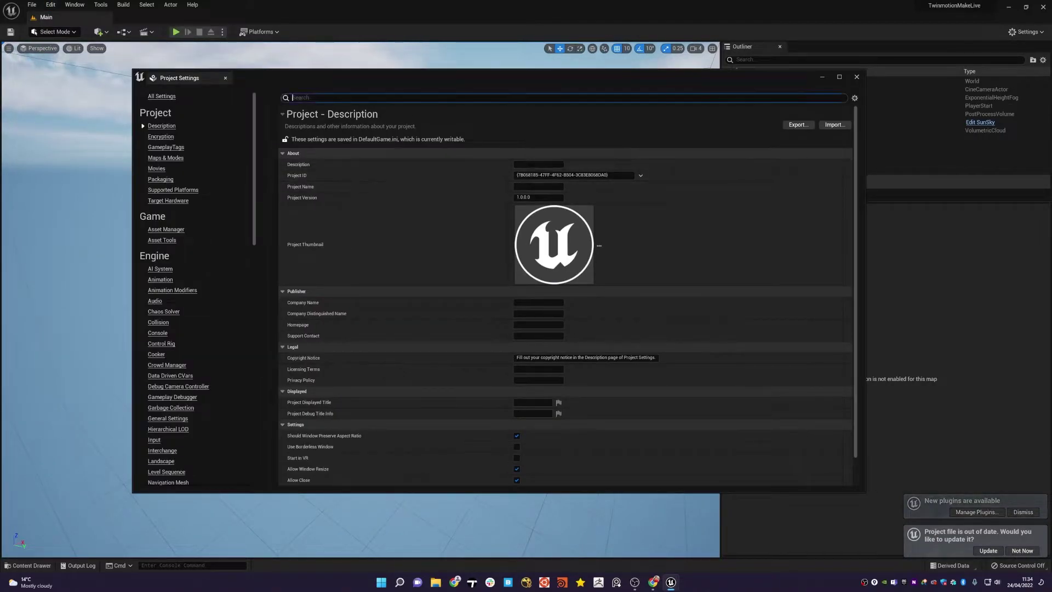
pyautogui.write('maps')
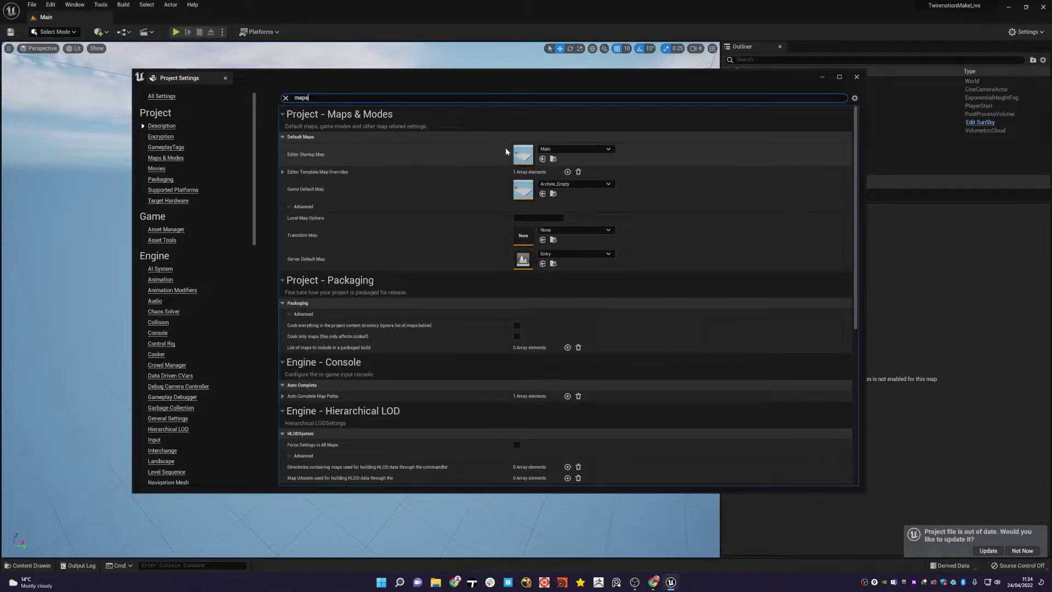
pyautogui.click(577, 184)
pyautogui.write('Main')
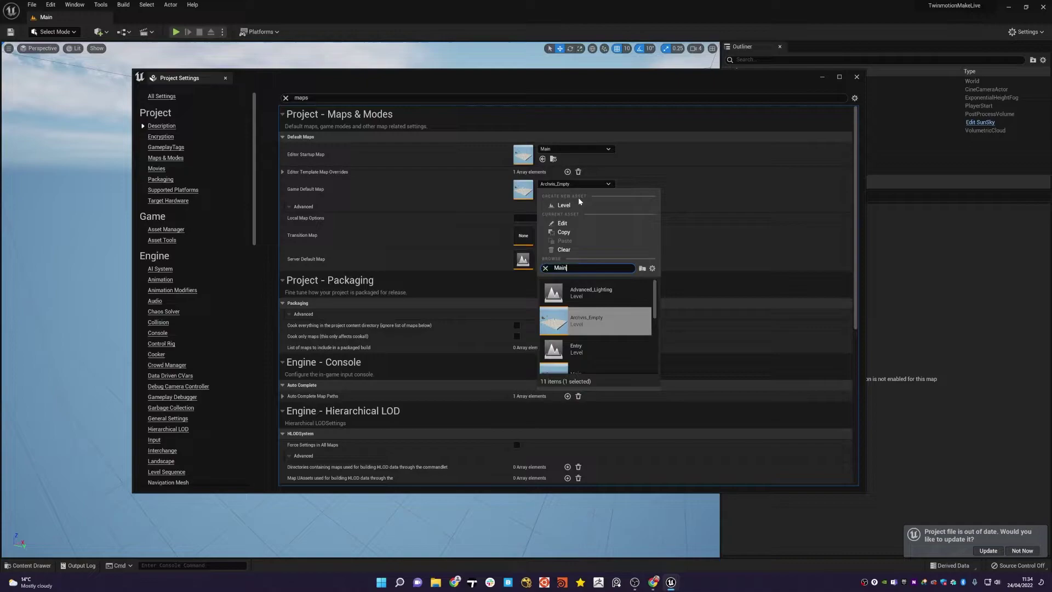
pyautogui.press('Return')
# Step: Set the Server Default Map to Main as well and close Project Settings
pyautogui.press('BackSpace')
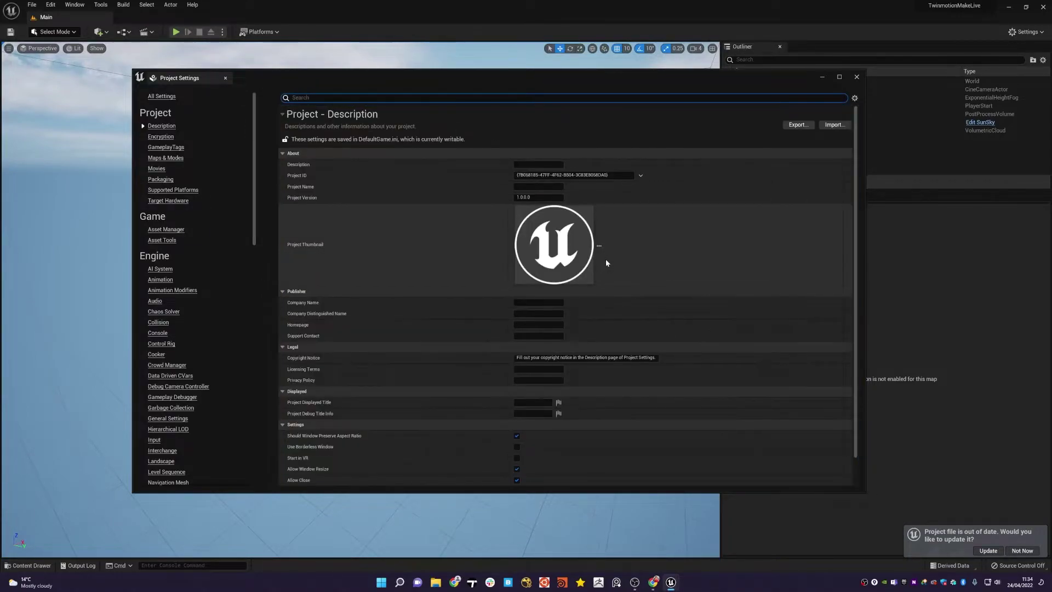
pyautogui.write('maps')
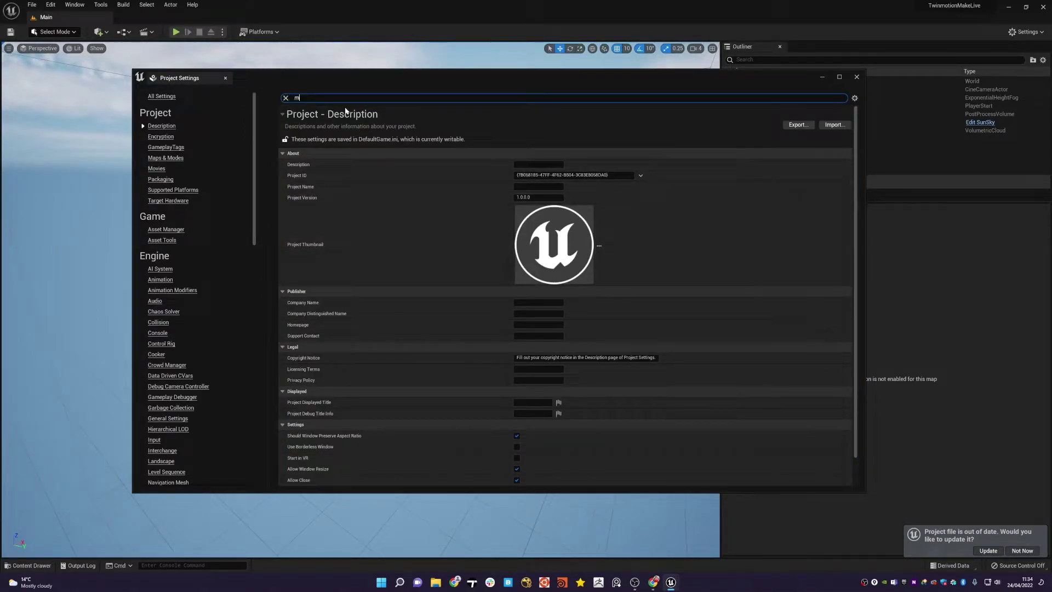
pyautogui.click(580, 255)
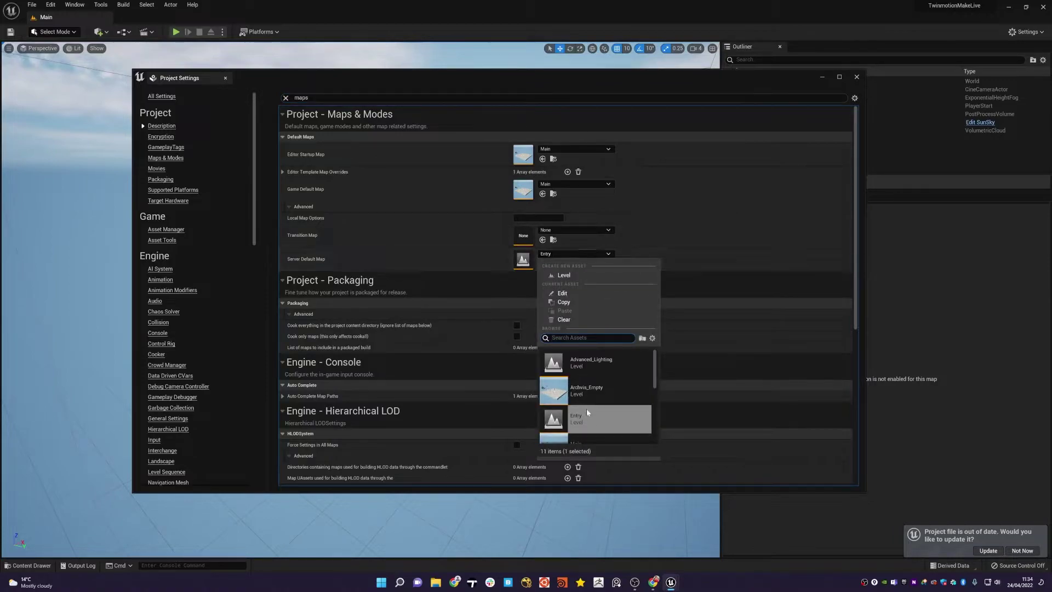
pyautogui.write('Main')
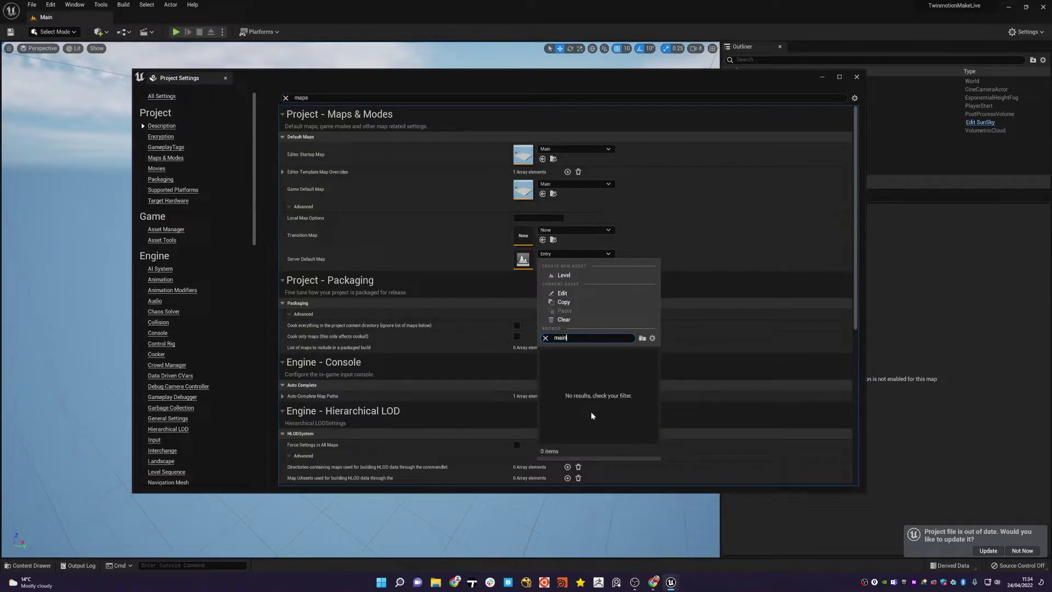
pyautogui.click(567, 384)
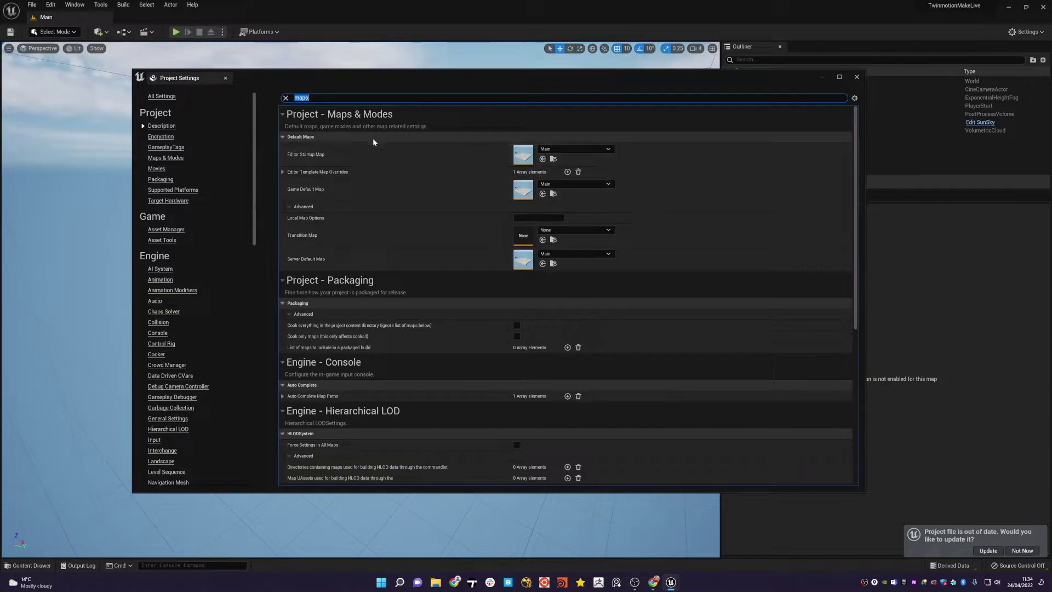
pyautogui.click(856, 77)
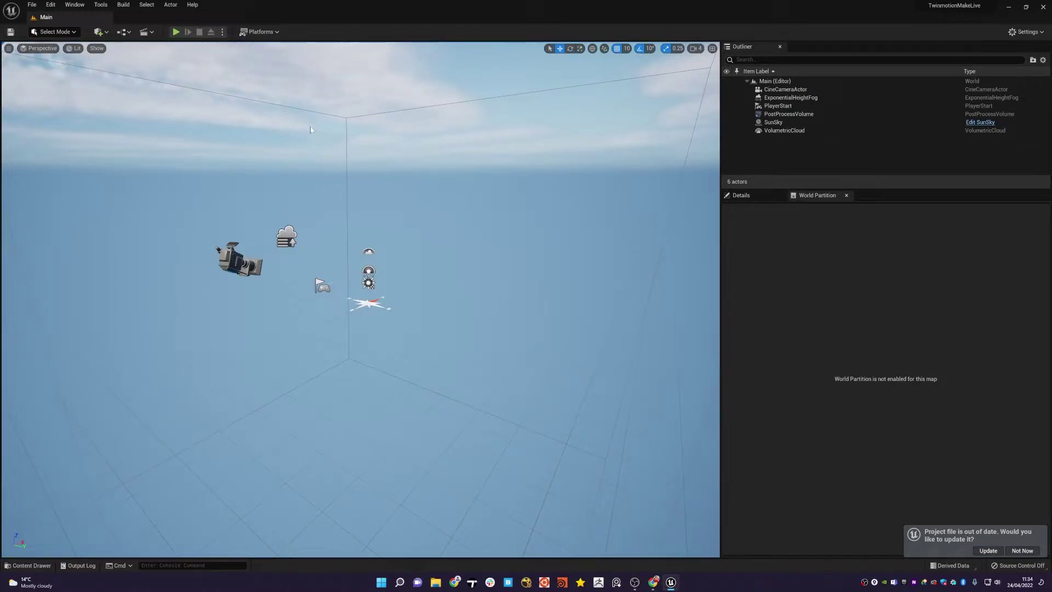
# Step: Enable the Pixel Streaming plugin in the plugin browser
pyautogui.click(51, 4)
pyautogui.click(77, 135)
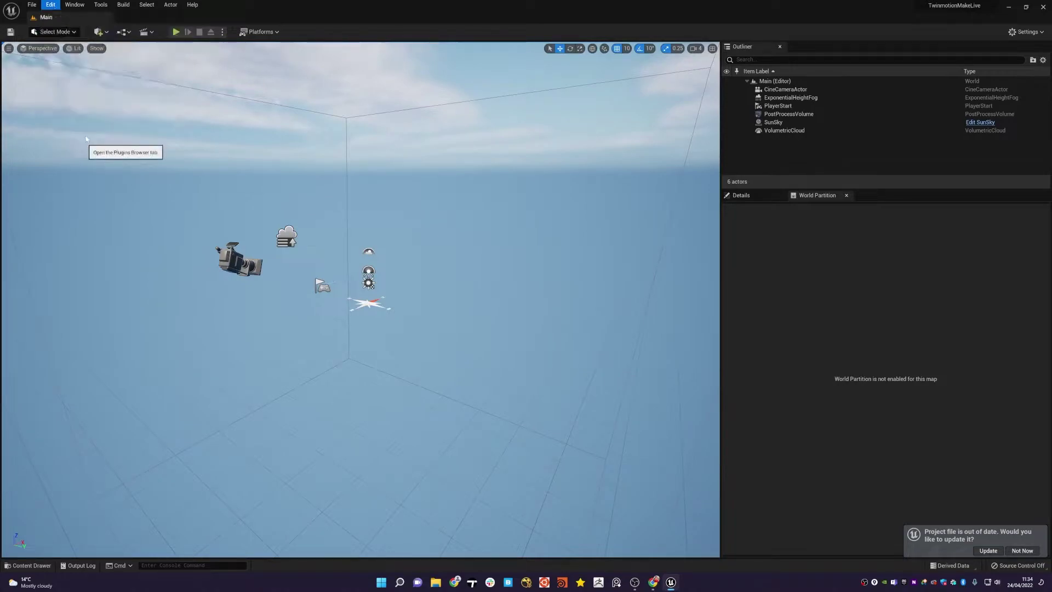
pyautogui.write('Pixel')
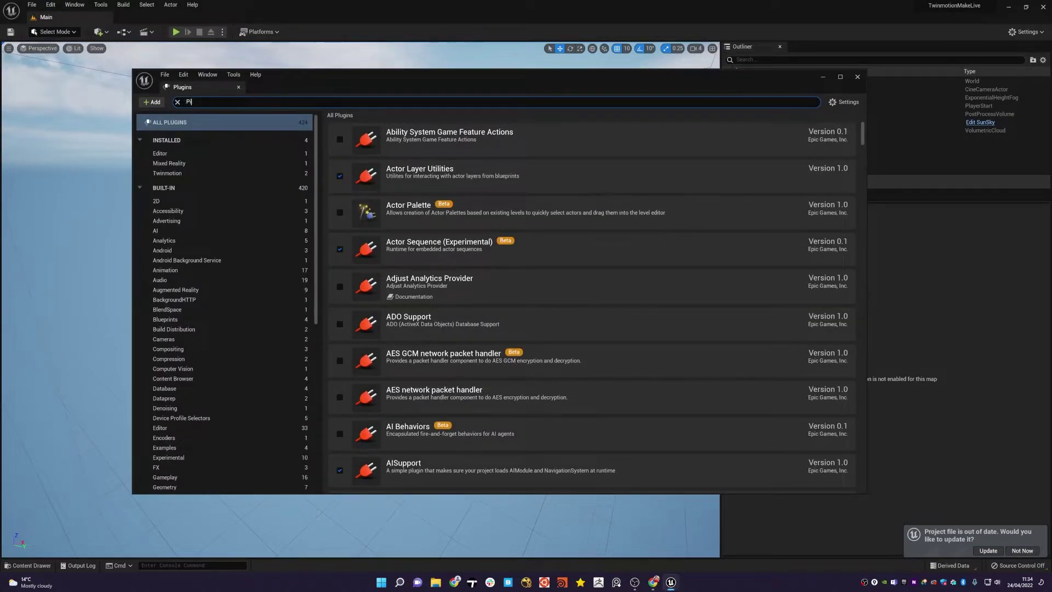
pyautogui.click(340, 213)
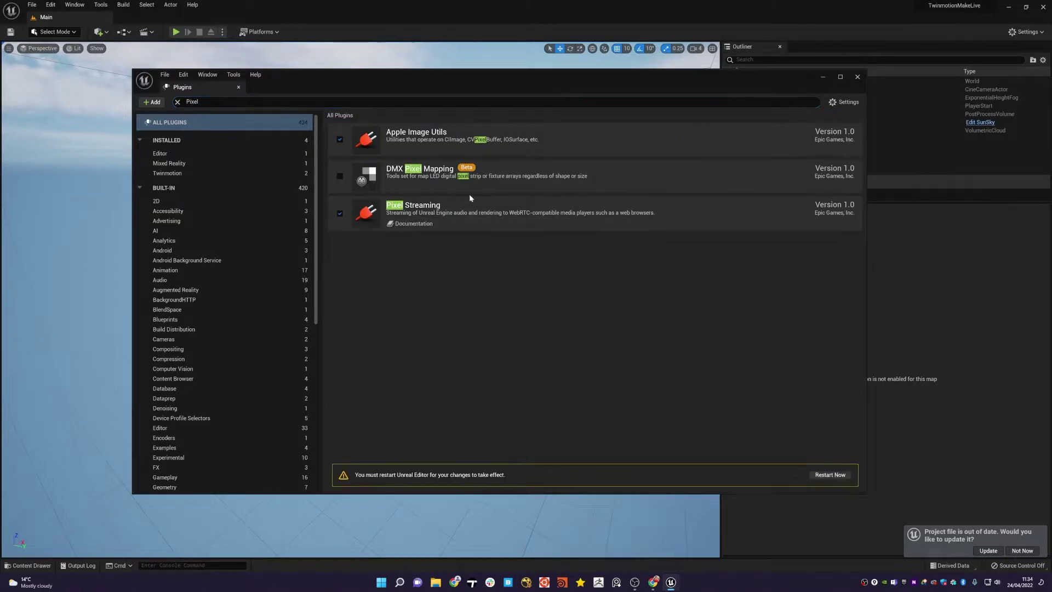
# Step: Enable the beta Datasmith Twinmotion Importer and Twinmotion Content plugins, then restart the editor
pyautogui.click(221, 104)
pyautogui.write('Twinmo')
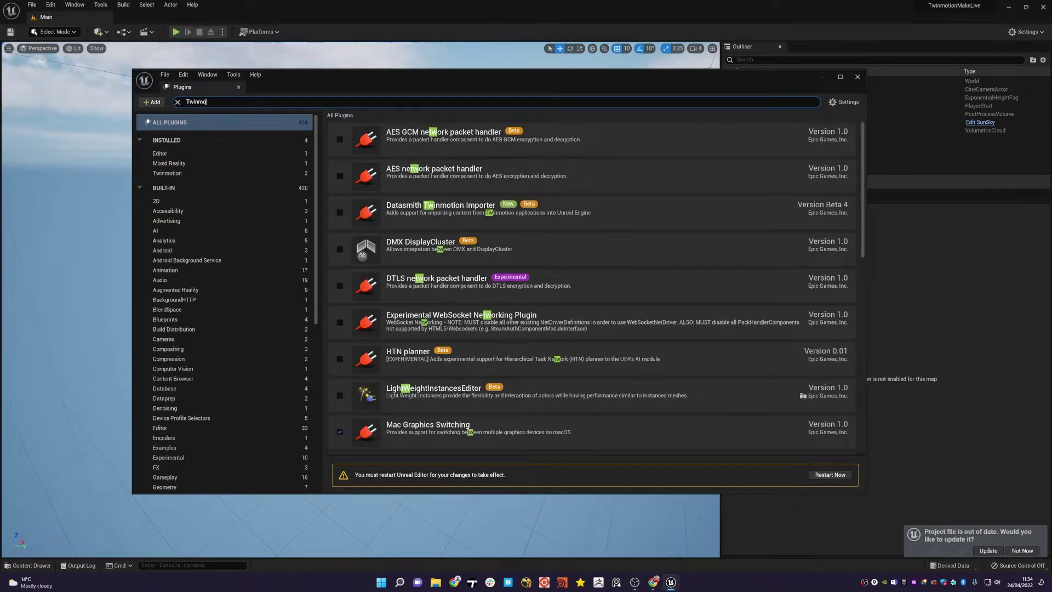
pyautogui.click(339, 139)
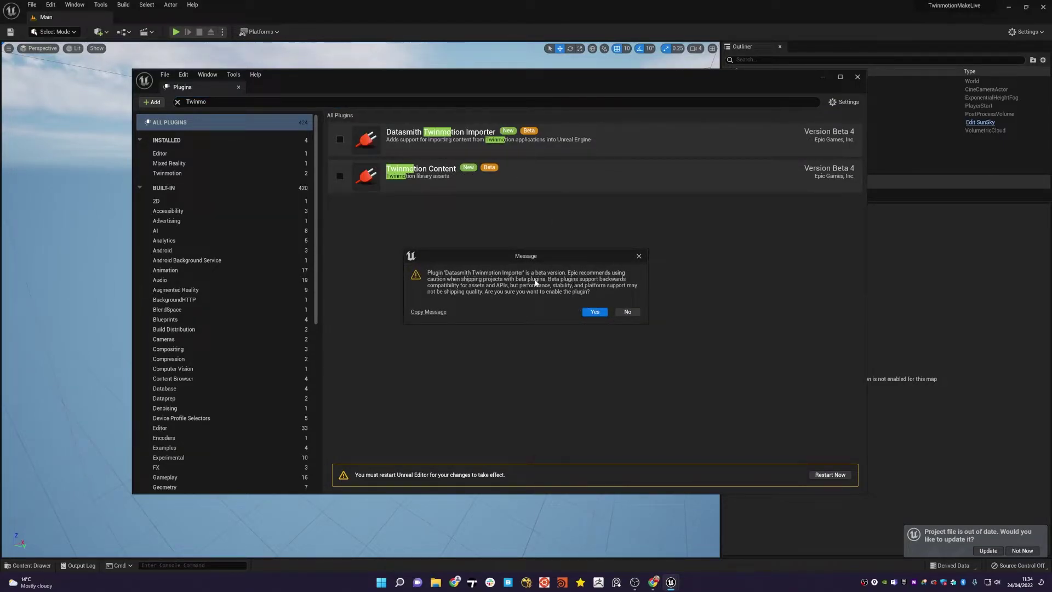
pyautogui.click(591, 314)
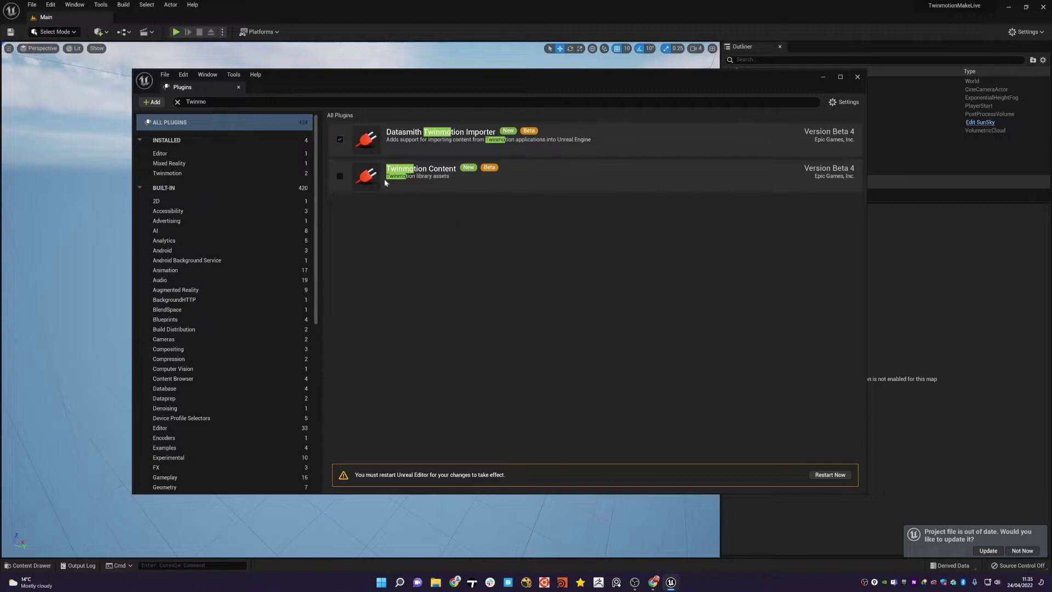
pyautogui.click(340, 176)
pyautogui.click(592, 313)
pyautogui.click(831, 476)
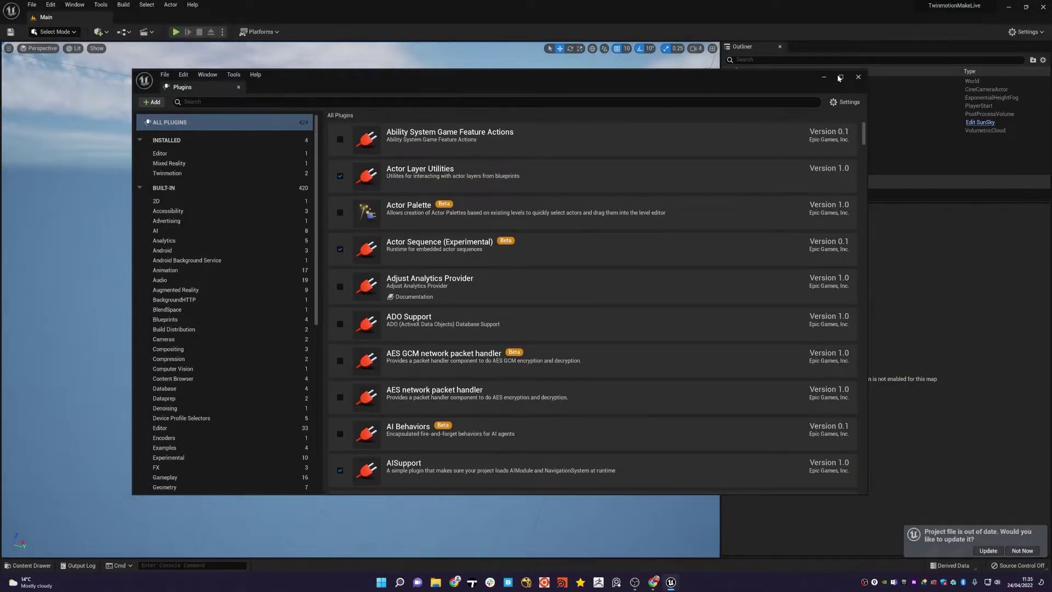
pyautogui.click(858, 77)
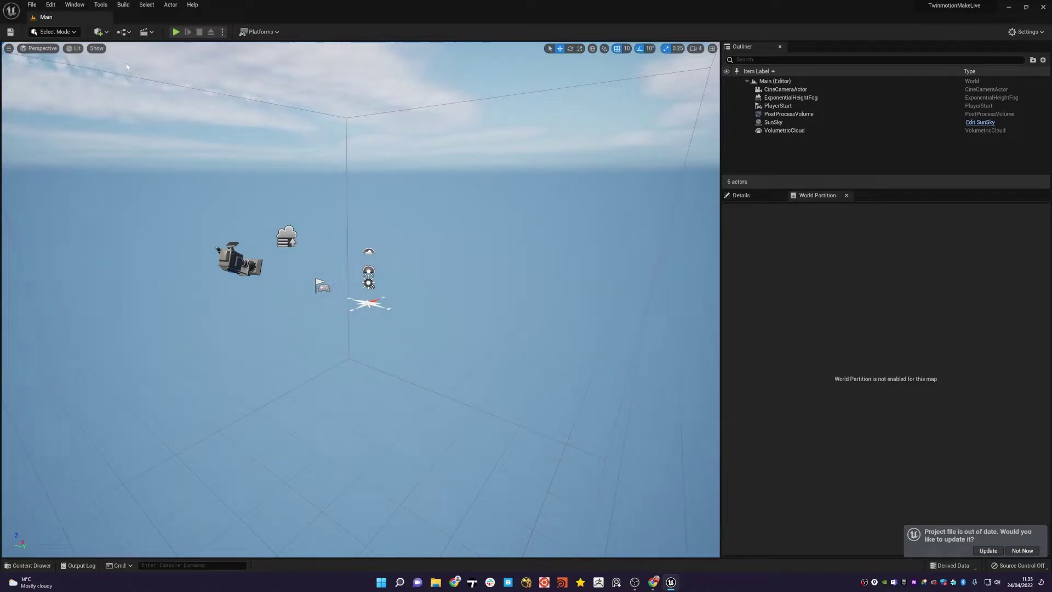
# Step: Datasmith-import Twinmotion2022.1/Sample.tm into the Content folder with default options
pyautogui.click(102, 34)
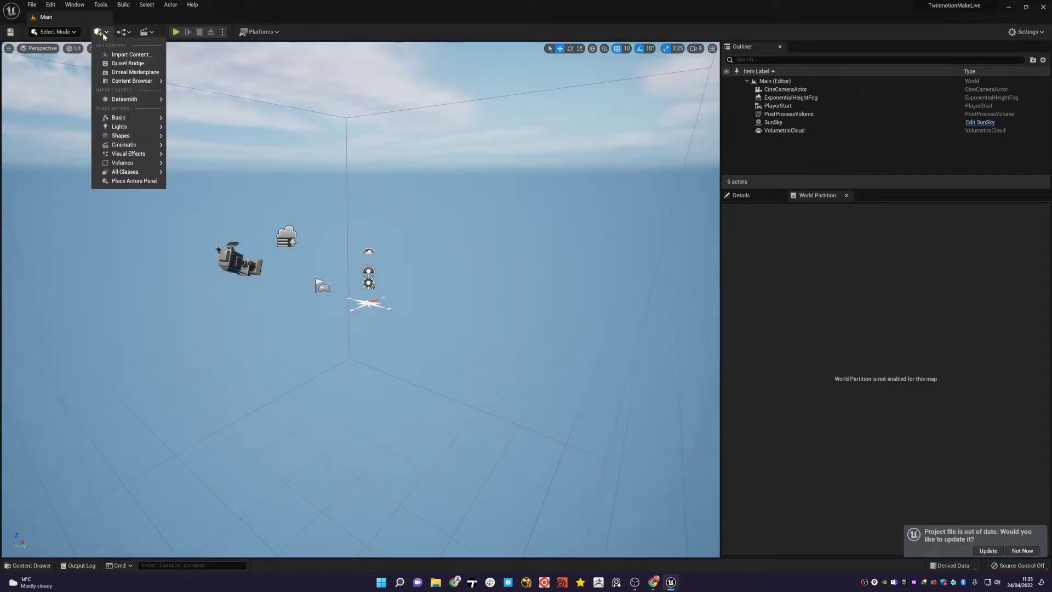
pyautogui.moveTo(143, 101)
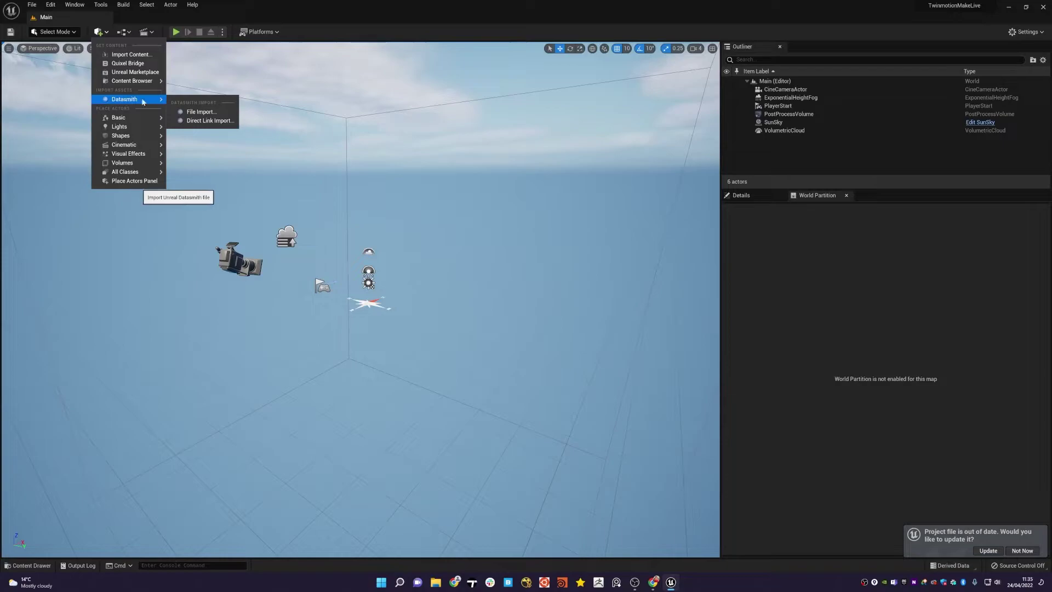
pyautogui.click(214, 113)
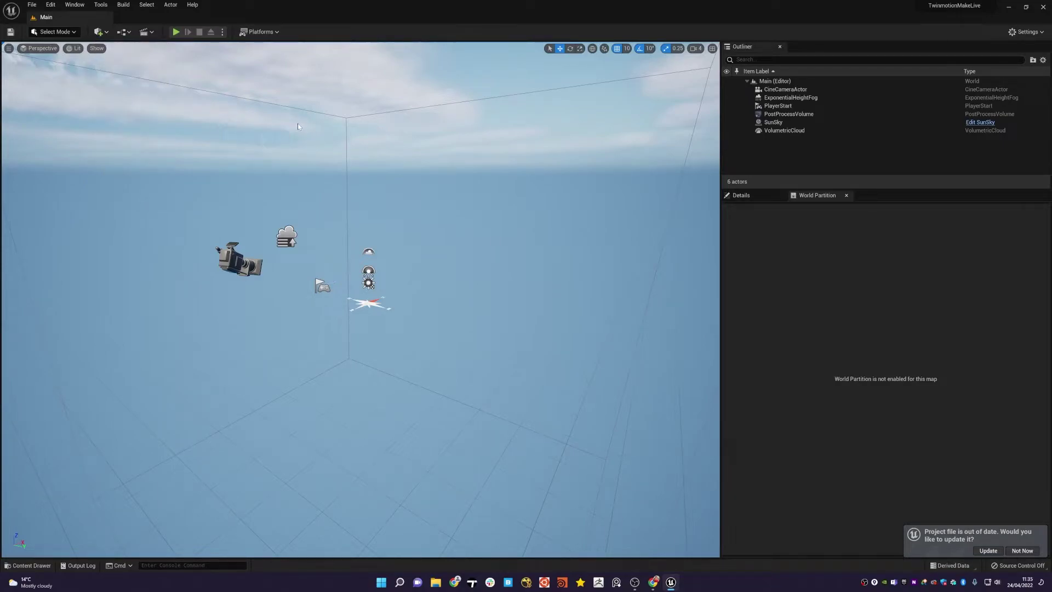
pyautogui.scroll(-3, 496, 265)
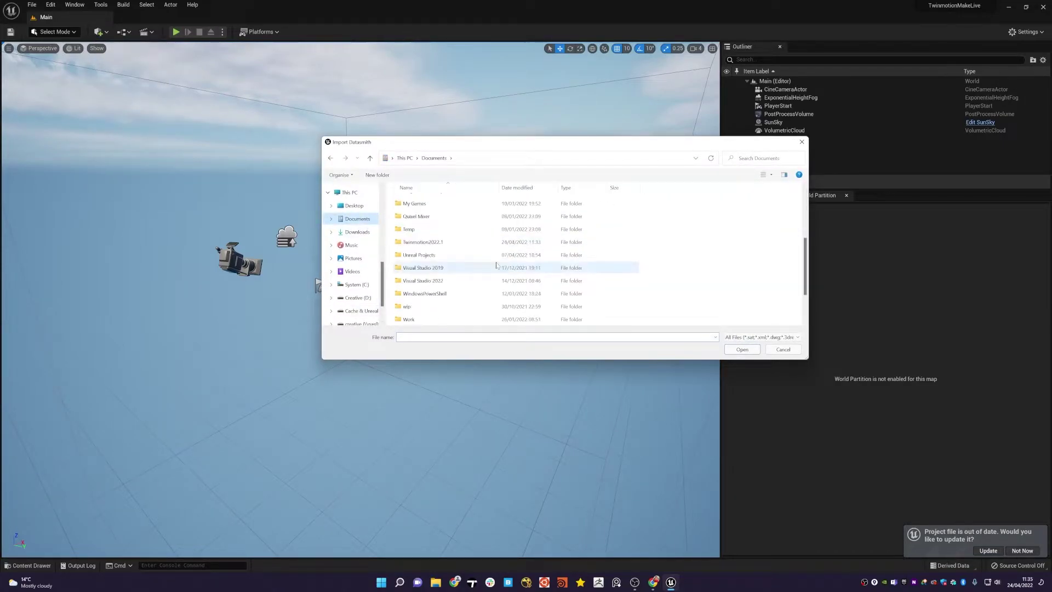
pyautogui.doubleClick(440, 245)
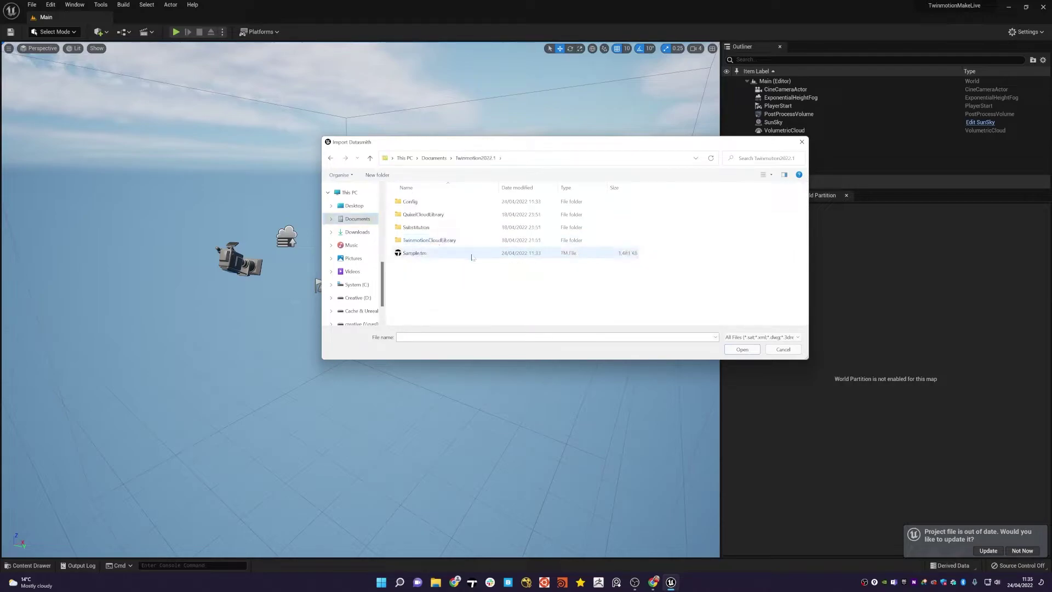
pyautogui.click(413, 253)
pyautogui.doubleClick(425, 255)
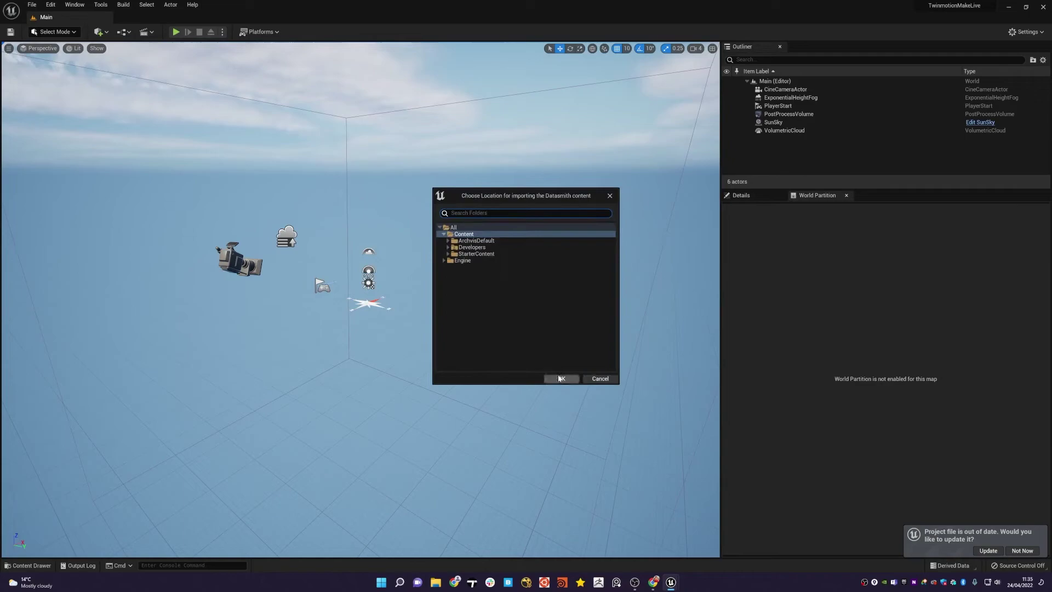
pyautogui.click(558, 379)
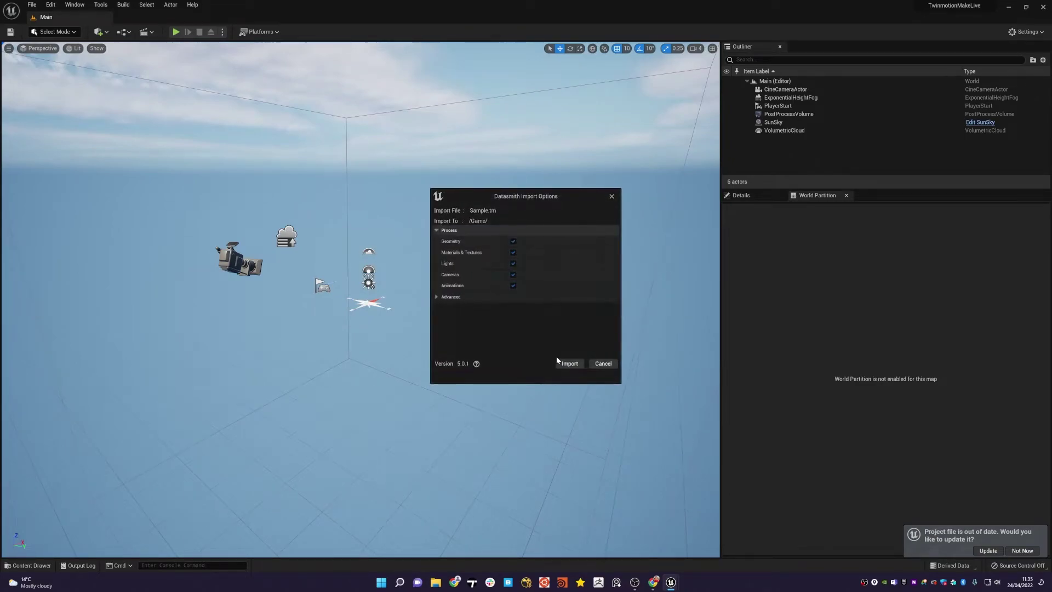
pyautogui.click(567, 362)
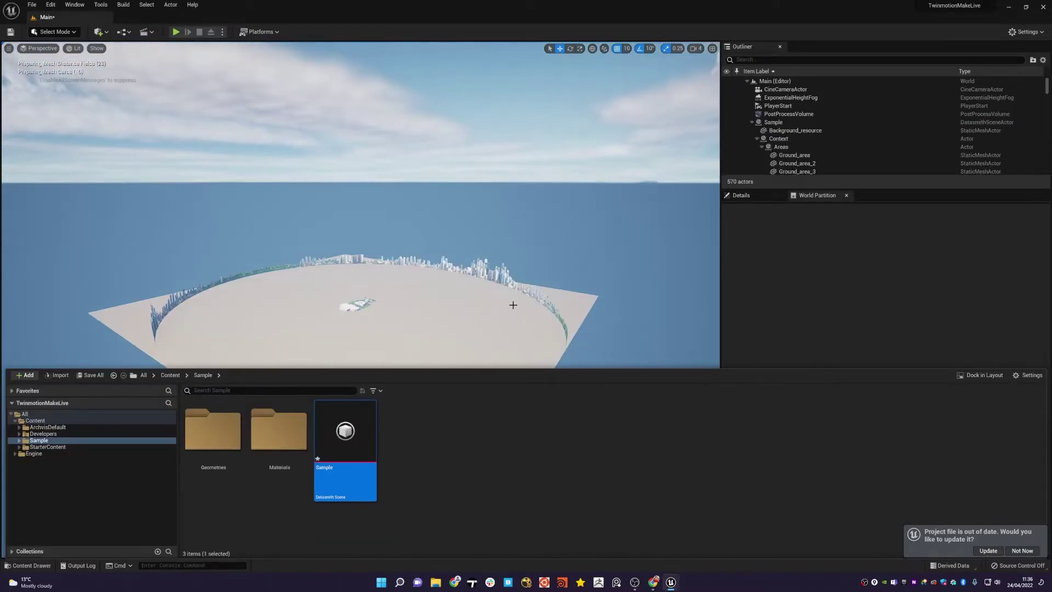
# Step: Focus on the Growth_1_47 tree, fly across the imported block, and update the project file
pyautogui.click(351, 306)
pyautogui.press('f')
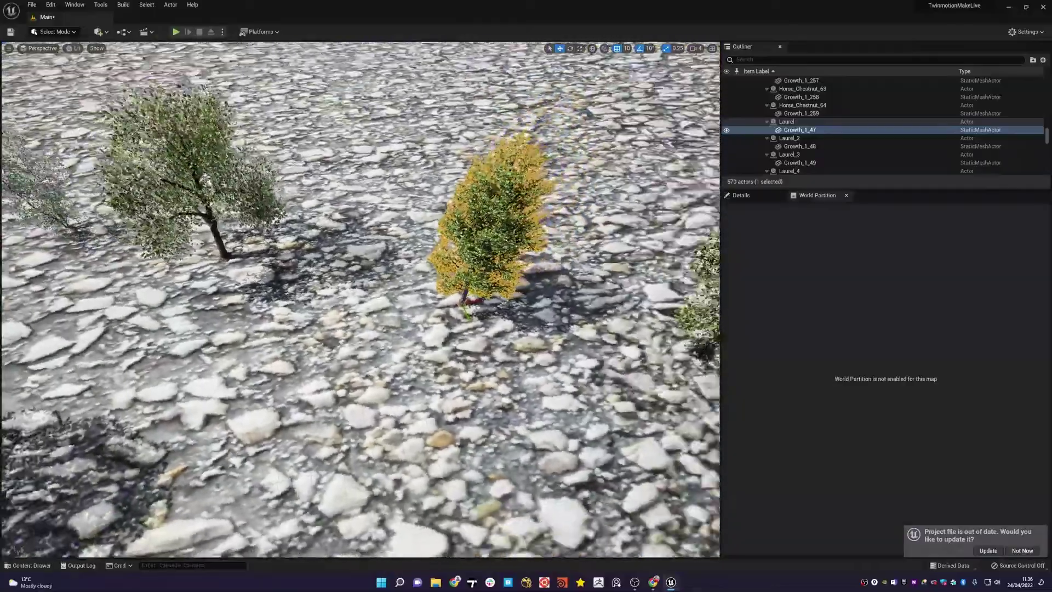
pyautogui.moveTo(359, 300); pyautogui.dragTo(545, 315, button='right')
pyautogui.click(975, 551)
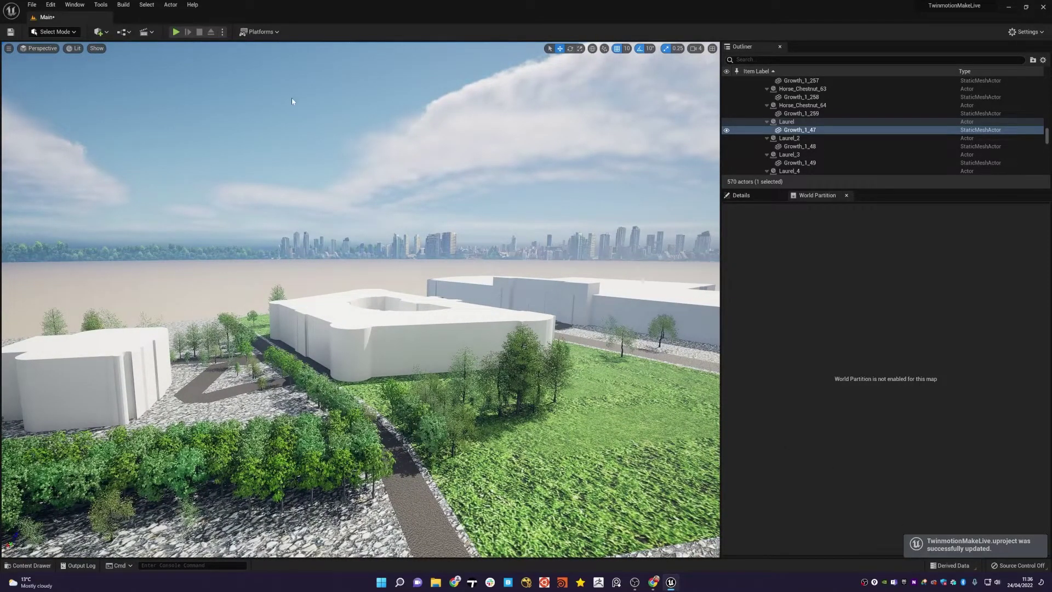
# Step: Set the Linux build configuration to Shipping in the Platforms menu
pyautogui.click(259, 32)
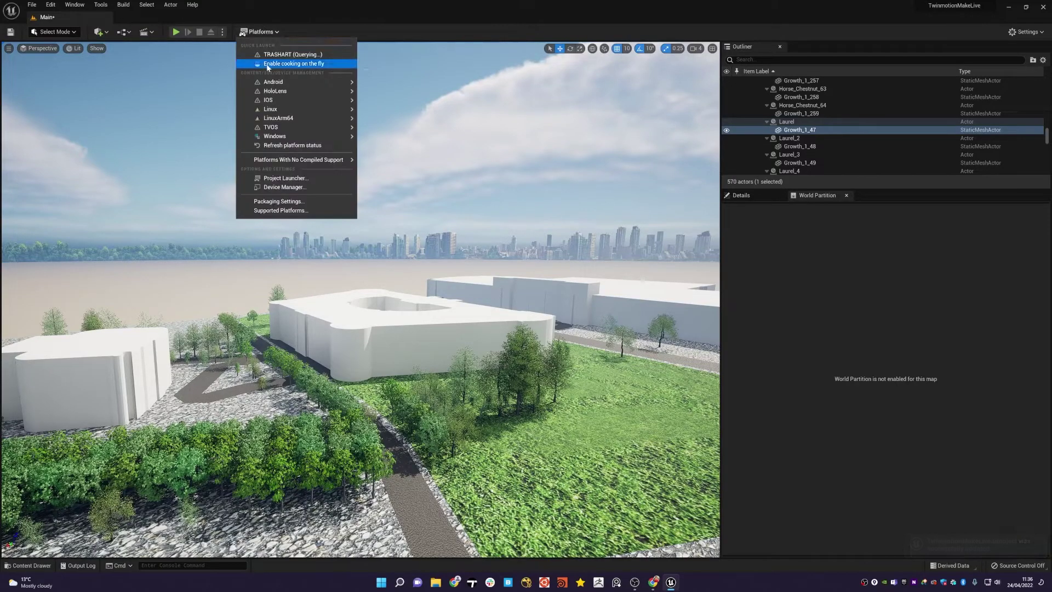
pyautogui.moveTo(277, 113)
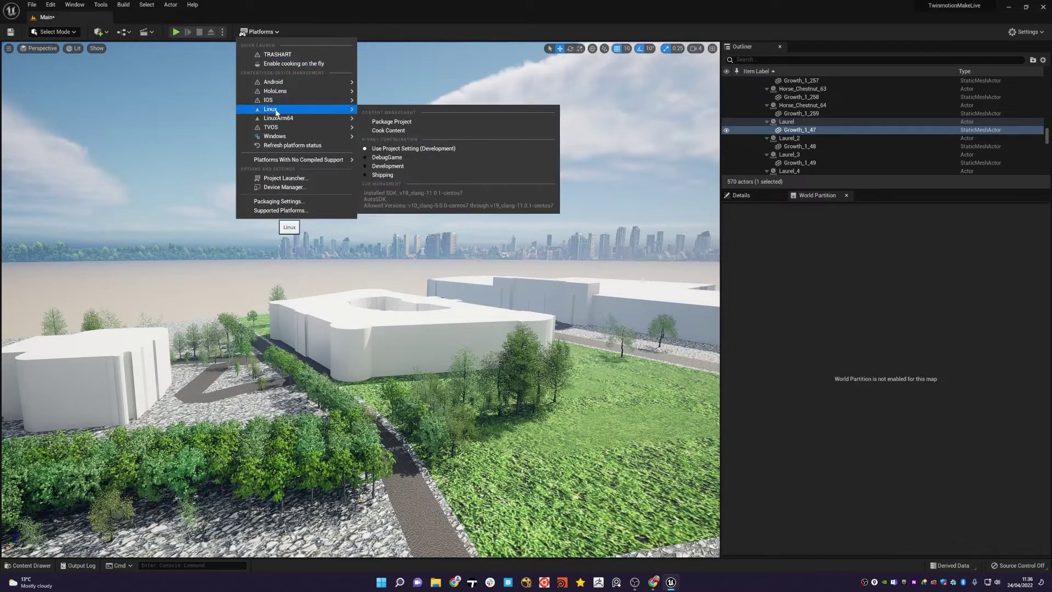
pyautogui.click(383, 174)
# Step: Package the project for Linux into a new Packages folder inside the project folder
pyautogui.click(259, 31)
pyautogui.moveTo(274, 109)
pyautogui.click(402, 123)
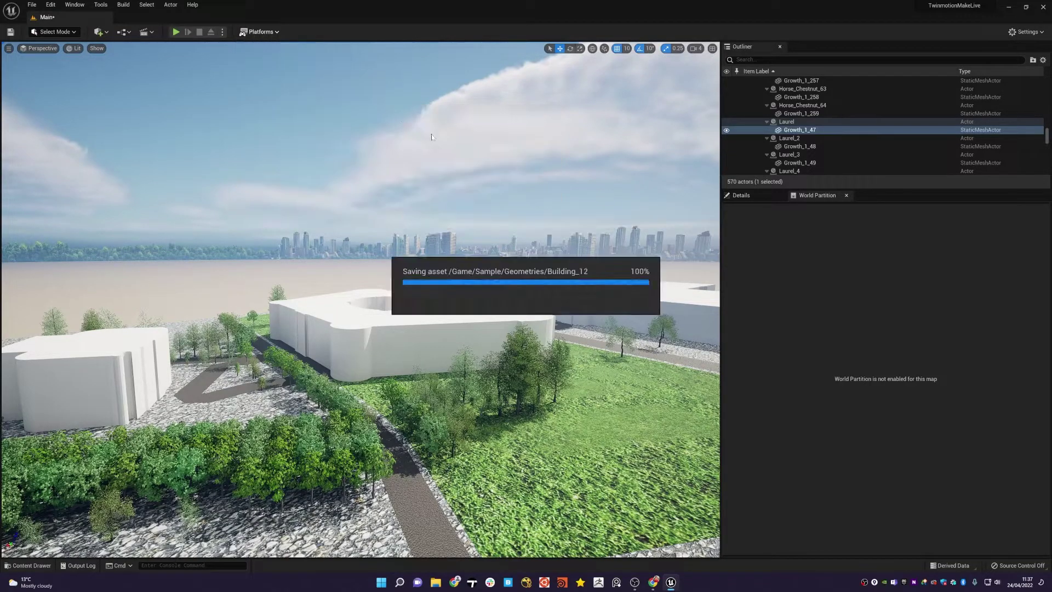
pyautogui.rightClick(420, 285)
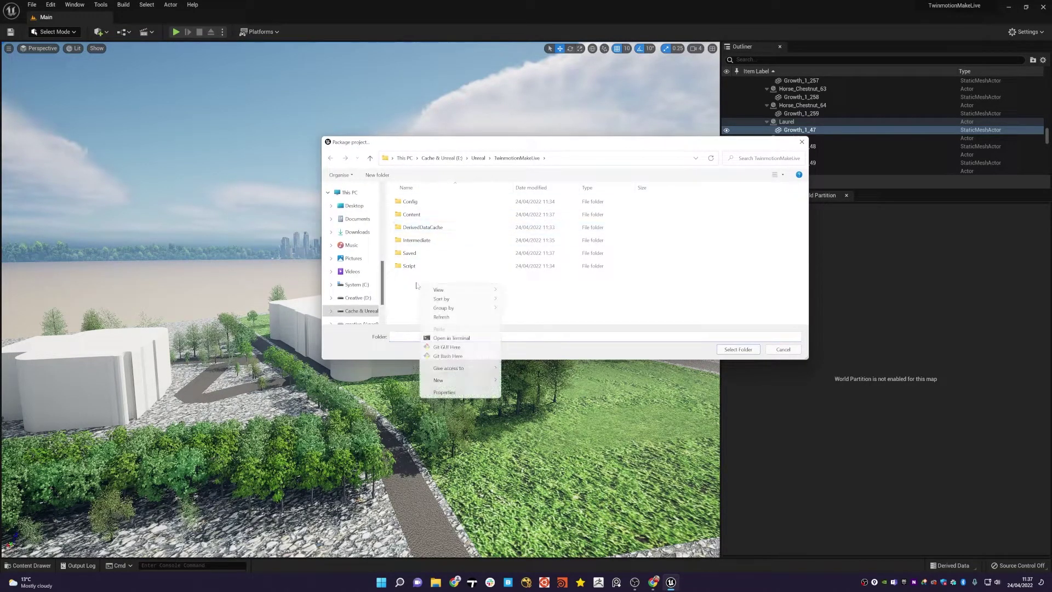
pyautogui.moveTo(460, 380)
pyautogui.click(527, 381)
pyautogui.write('Packag')
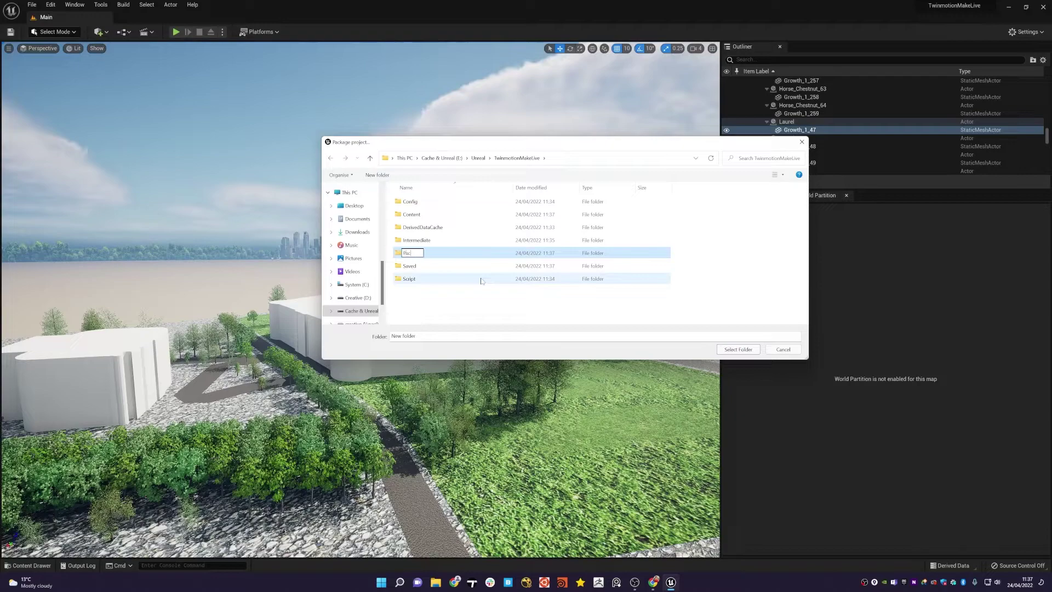
pyautogui.press('Return')
pyautogui.press('Return')
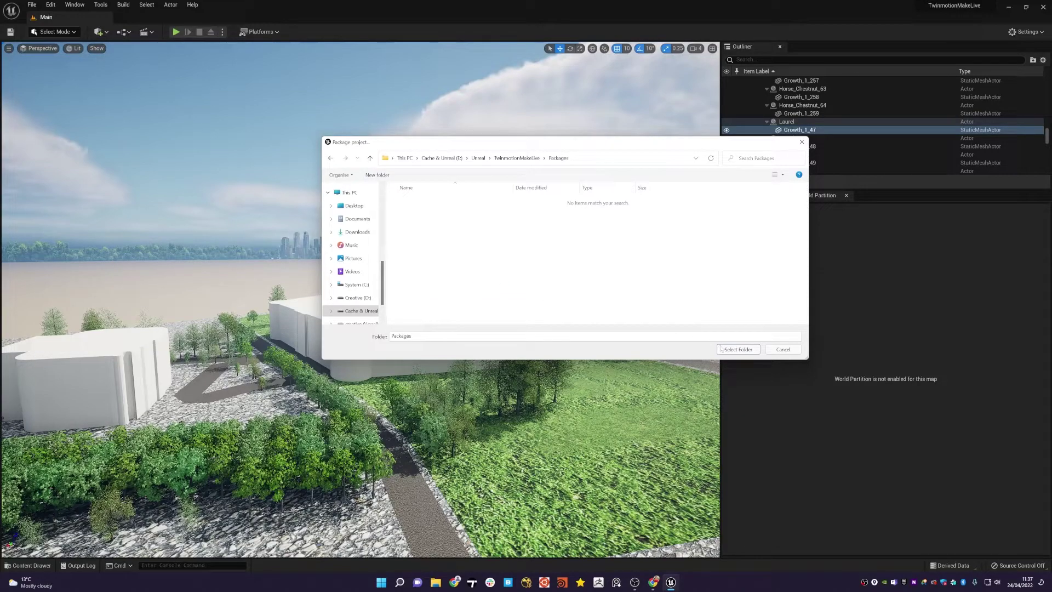
pyautogui.click(722, 349)
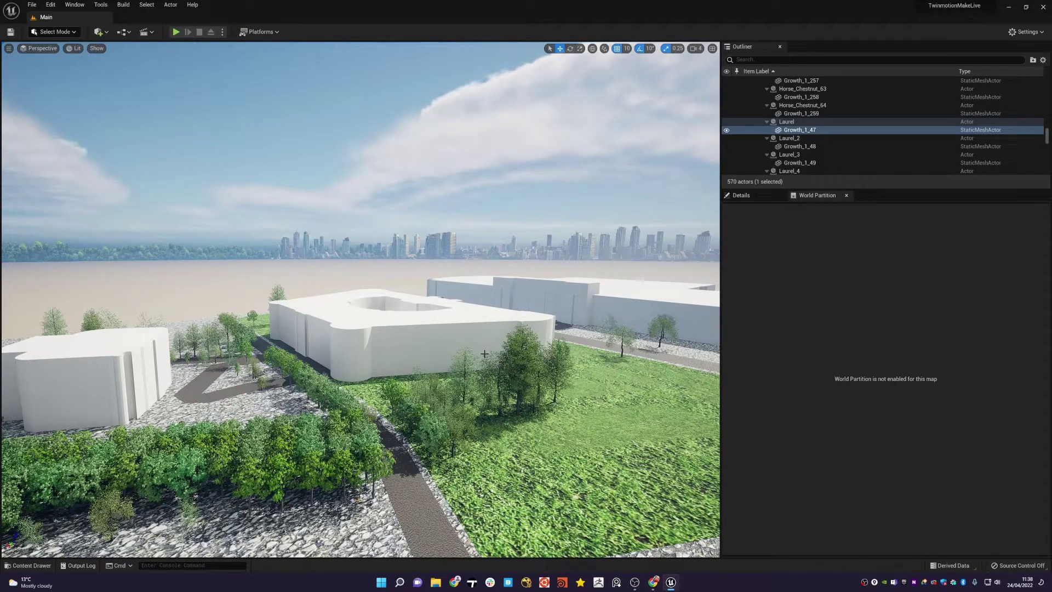
# Step: Browse in File Explorer to E:\Unreal\TwinmotionMakeLive\Packages
pyautogui.click(436, 583)
pyautogui.click(433, 443)
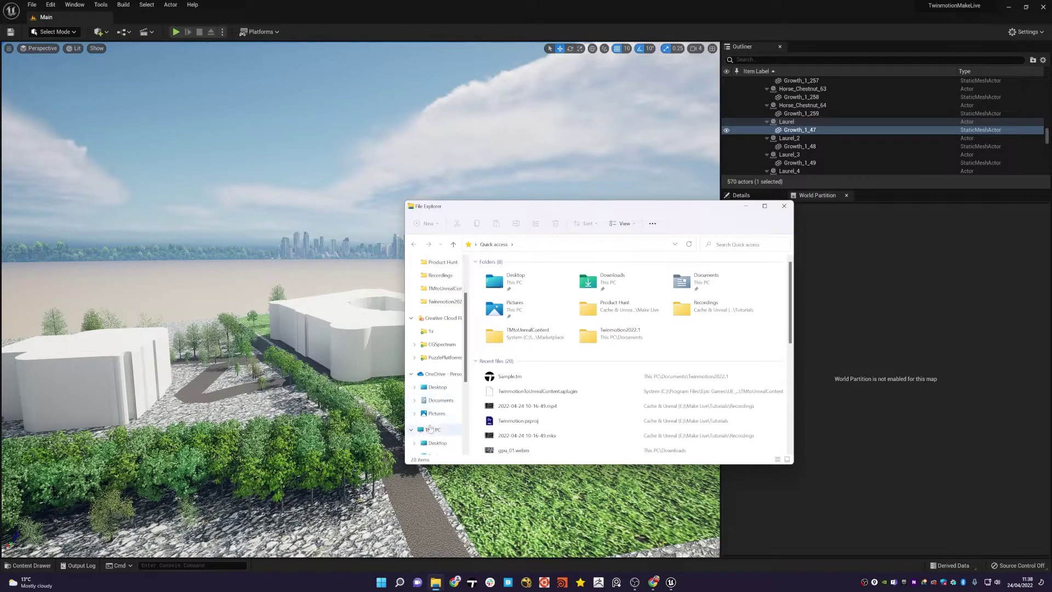
pyautogui.click(721, 343)
pyautogui.doubleClick(721, 343)
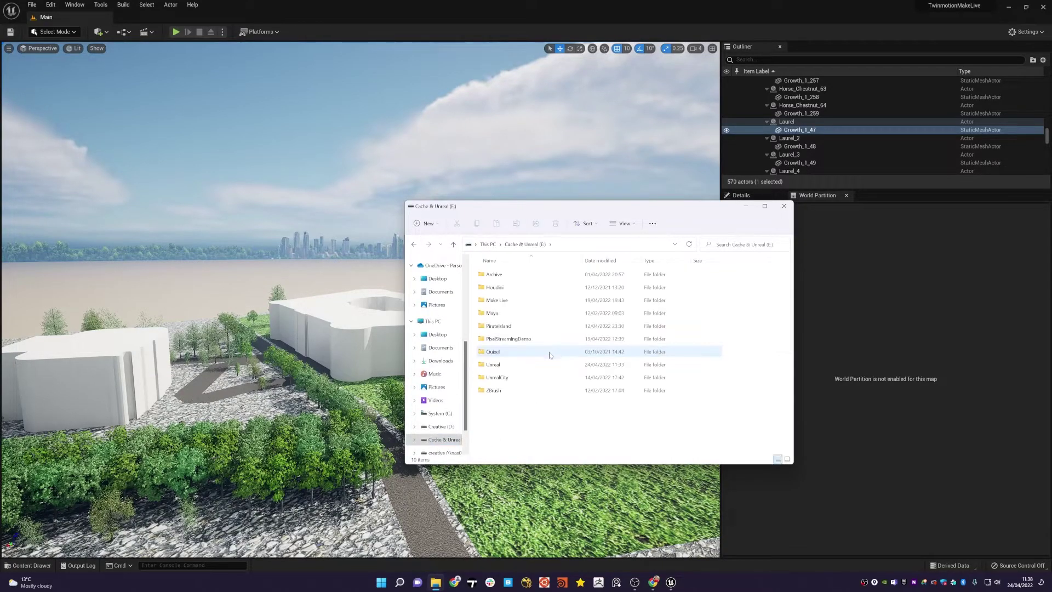
pyautogui.doubleClick(548, 365)
pyautogui.scroll(-5, 533, 398)
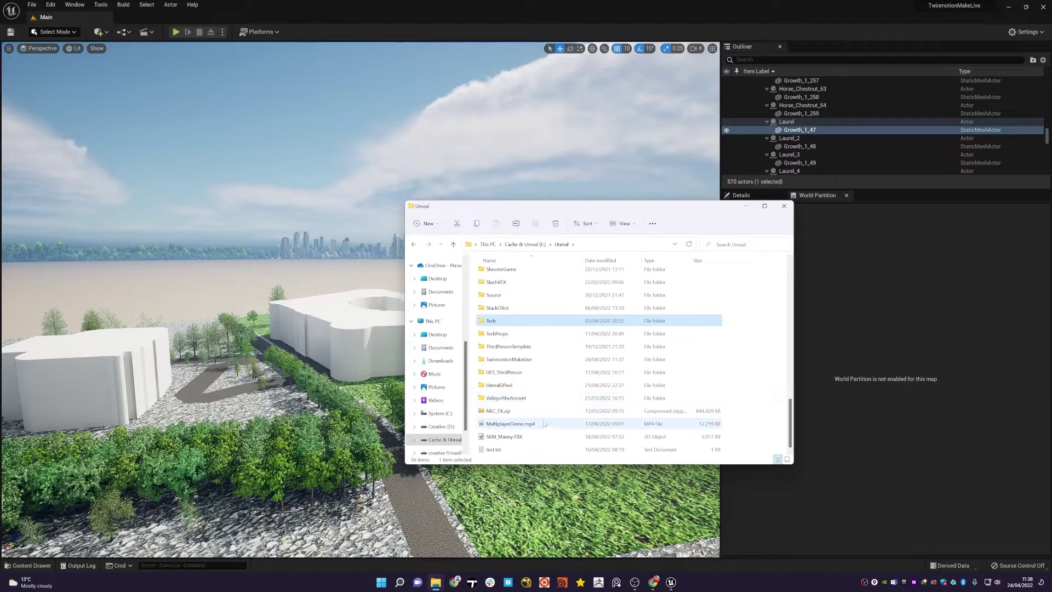
pyautogui.doubleClick(509, 351)
pyautogui.doubleClick(509, 350)
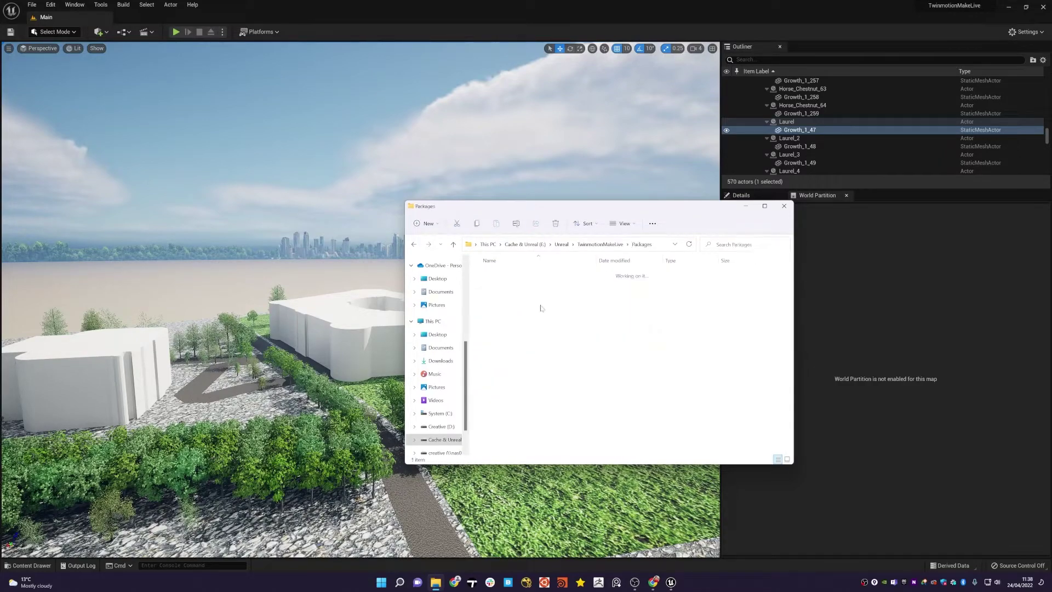
# Step: Compress the Linux build folder into Linux.zip and return to the Make Live page
pyautogui.rightClick(482, 280)
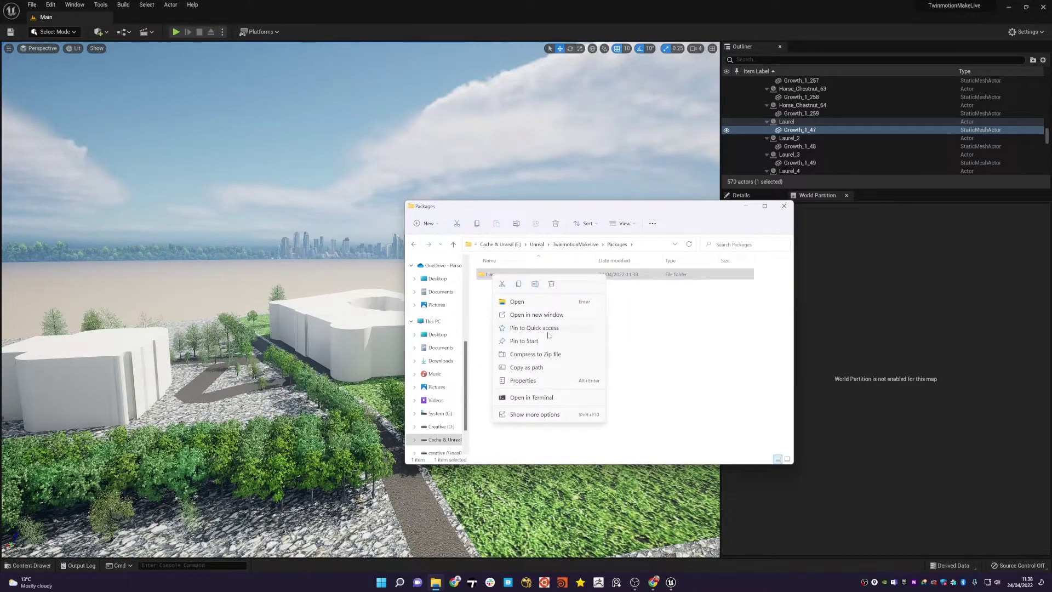
pyautogui.click(546, 354)
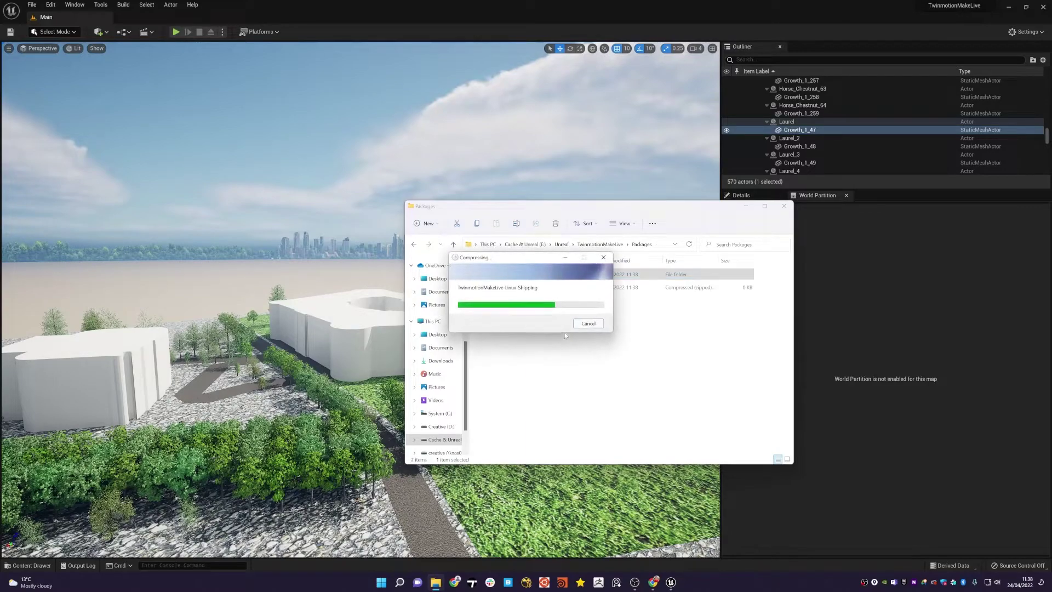
pyautogui.moveTo(522, 264); pyautogui.dragTo(518, 290)
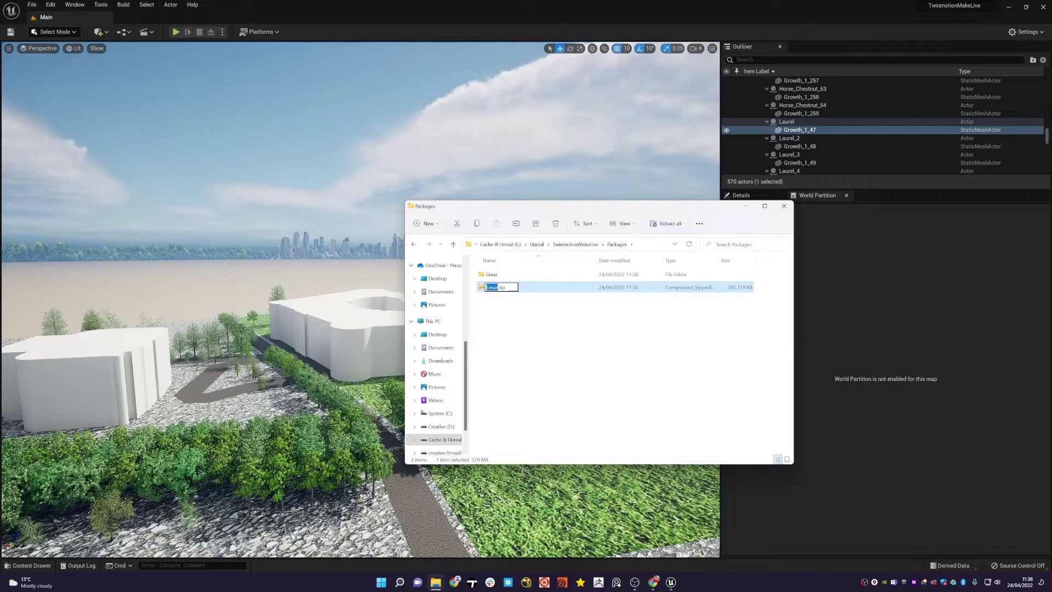
pyautogui.click(525, 310)
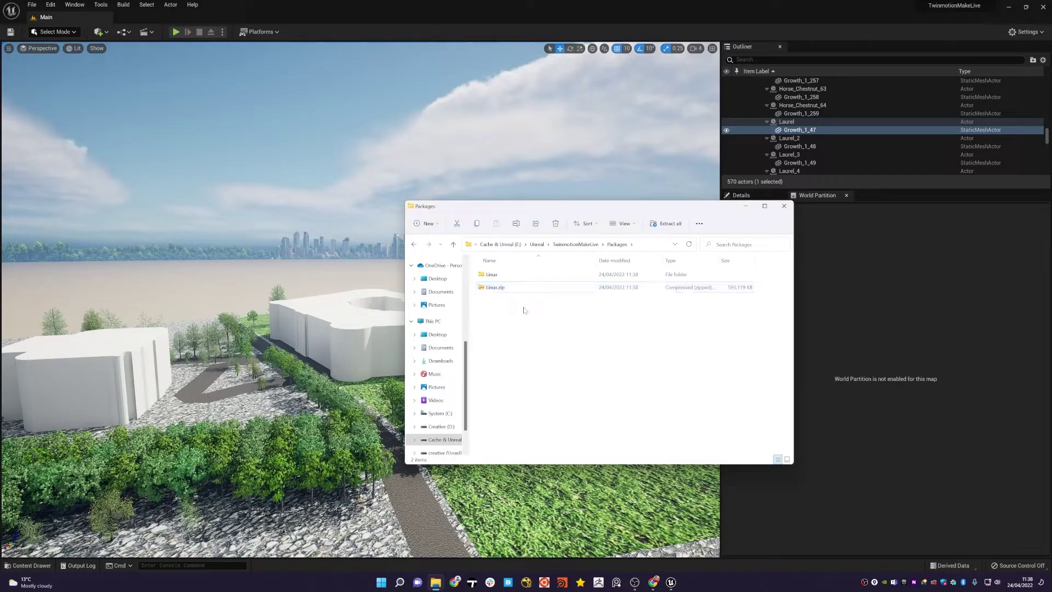
pyautogui.click(496, 292)
pyautogui.click(653, 583)
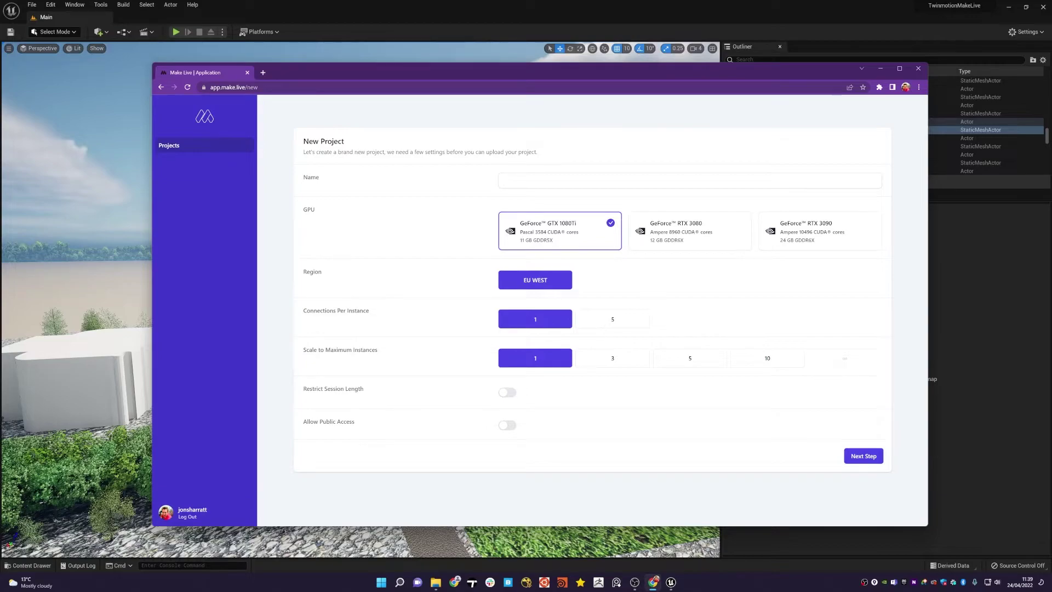
# Step: Create project tm-sample-1 with a GeForce RTX 3080 and public access enabled
pyautogui.click(507, 180)
pyautogui.write('tm-sample-1')
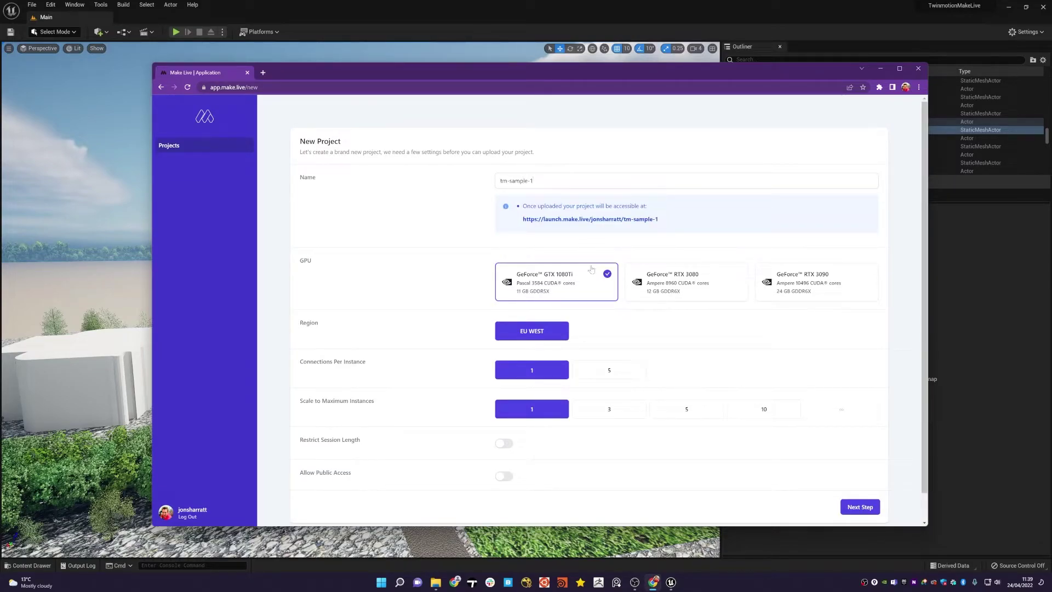
pyautogui.click(681, 286)
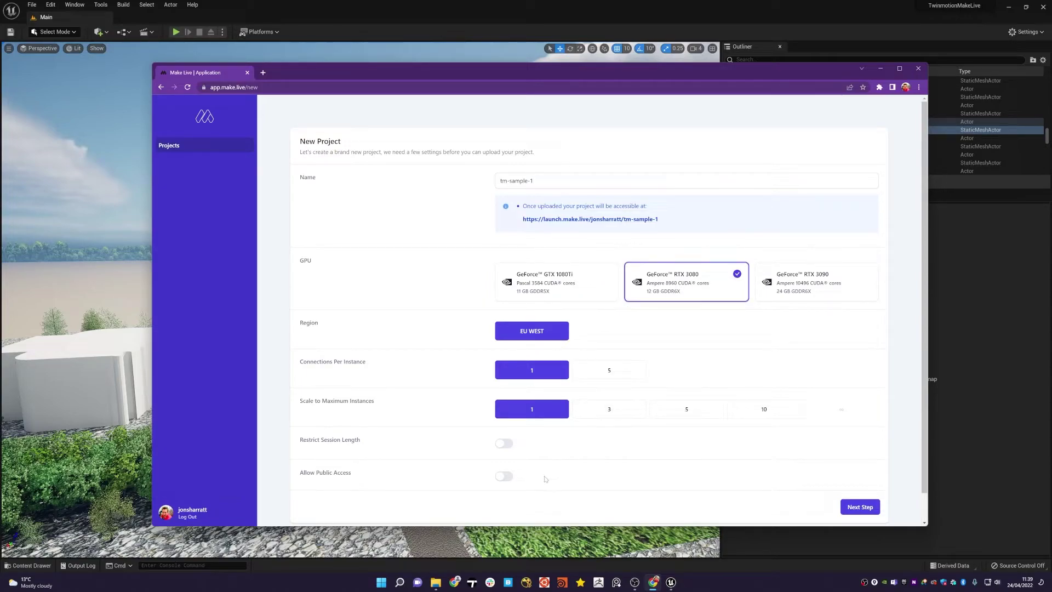
pyautogui.click(504, 476)
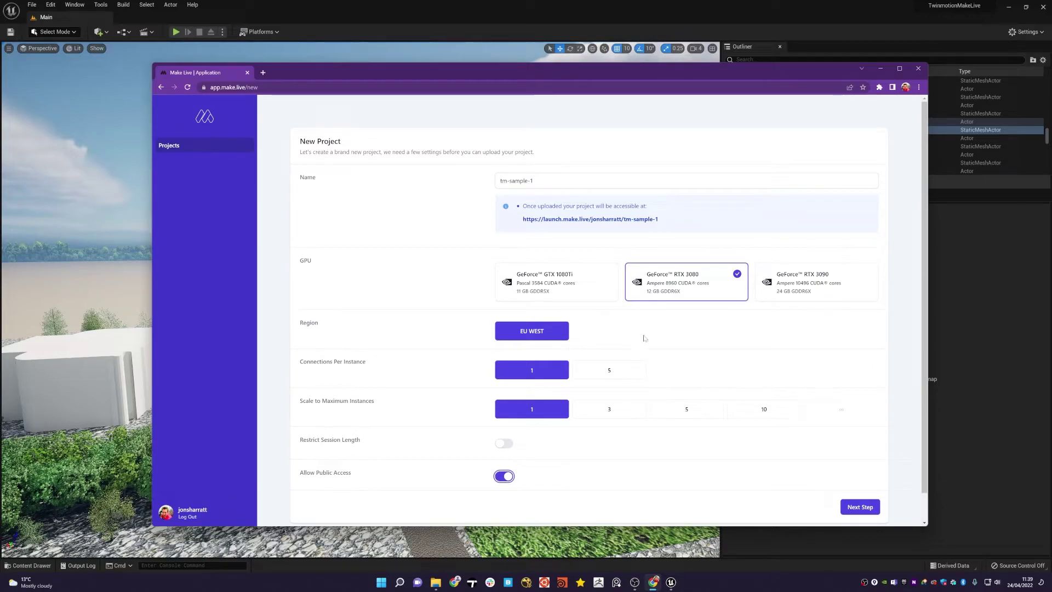
pyautogui.click(859, 506)
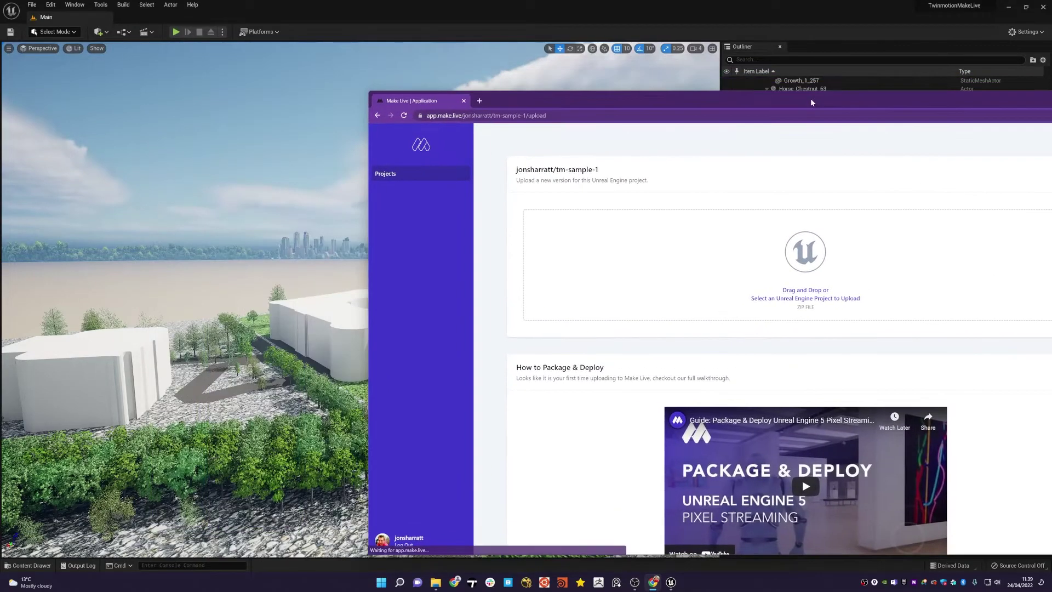
# Step: Drop Linux.zip into the Make Live upload area, start the upload, and maximize the browser
pyautogui.moveTo(811, 102); pyautogui.dragTo(382, 133)
pyautogui.click(526, 288)
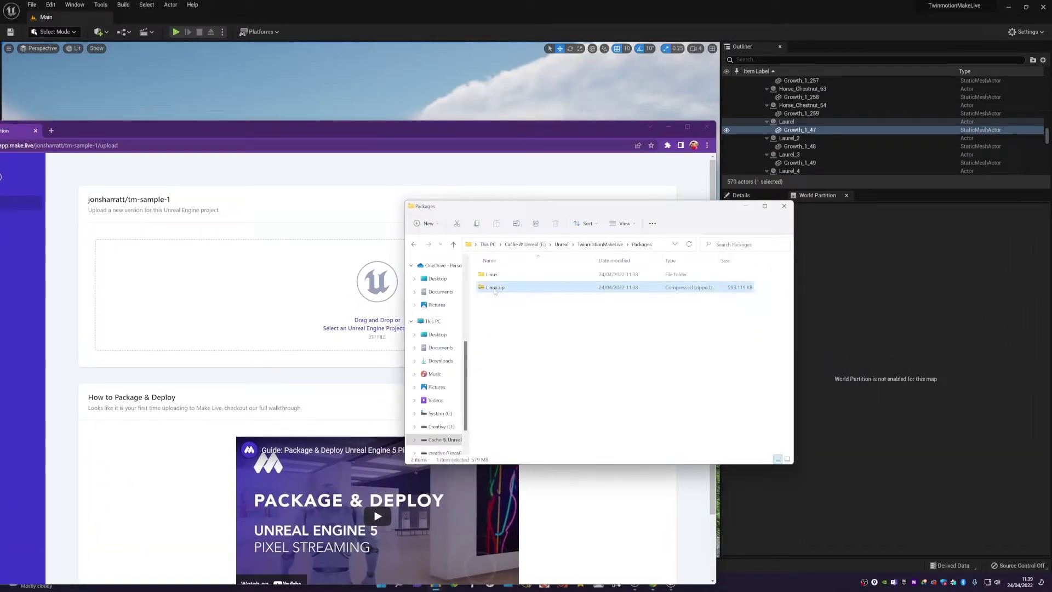
pyautogui.moveTo(494, 291); pyautogui.dragTo(257, 291)
pyautogui.moveTo(437, 127); pyautogui.dragTo(634, 77)
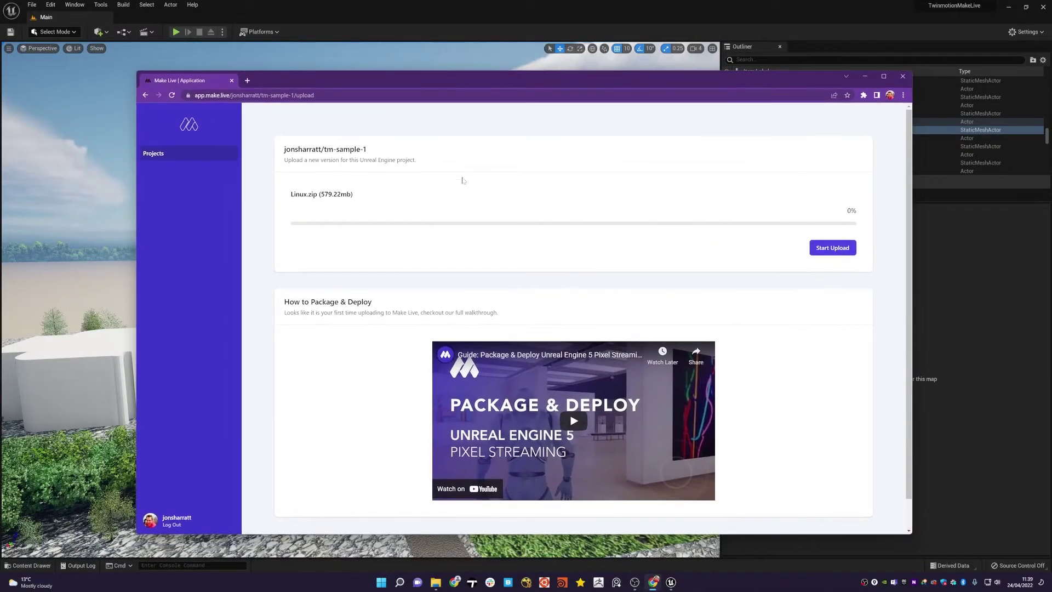
pyautogui.click(839, 249)
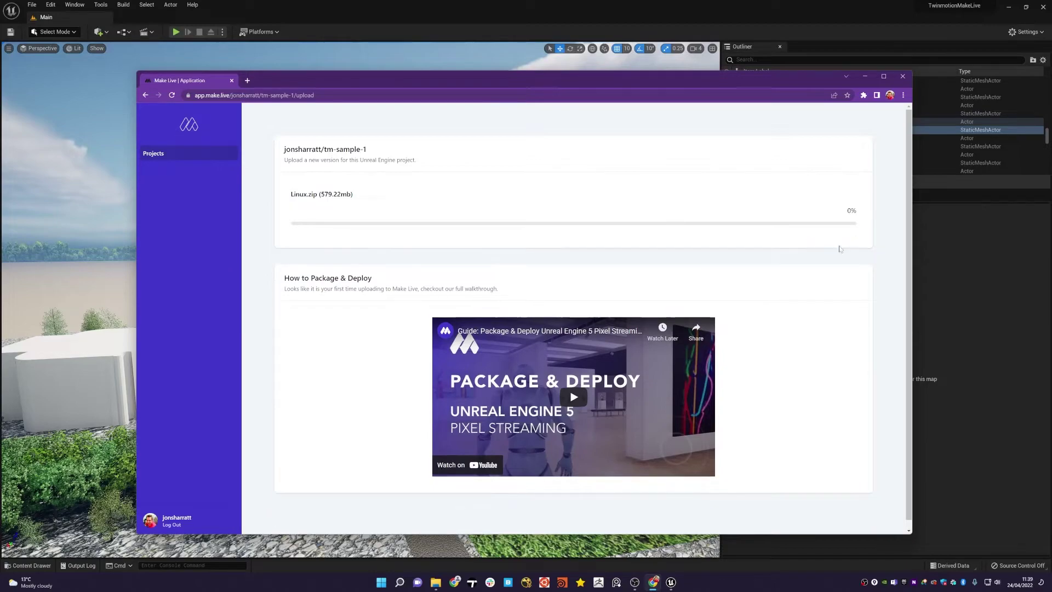
pyautogui.doubleClick(772, 84)
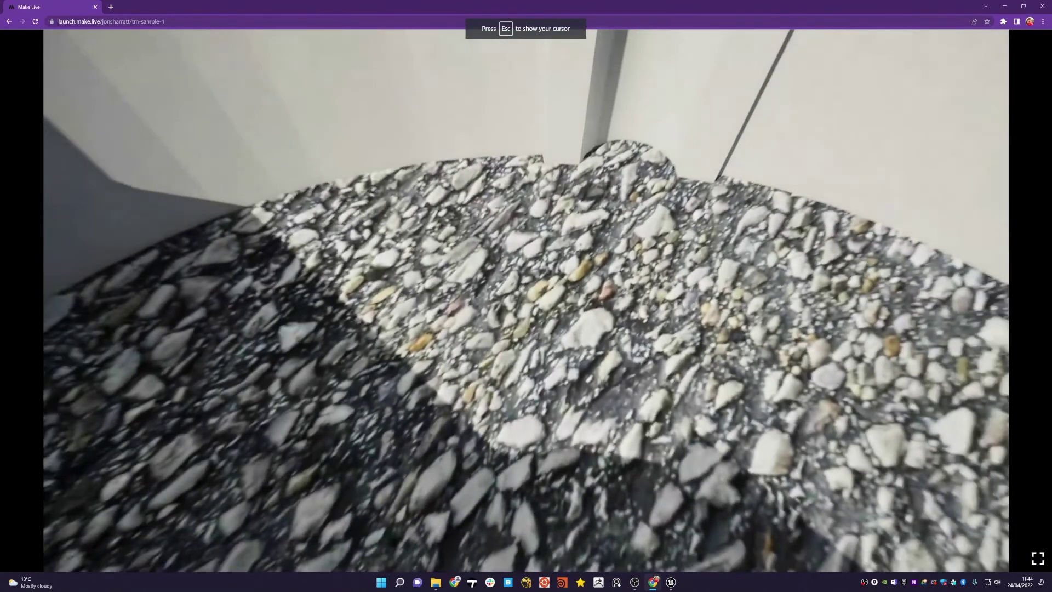
# Step: Fly the streamed camera out of the pit, over the grass and around the white structure
pyautogui.press('s')
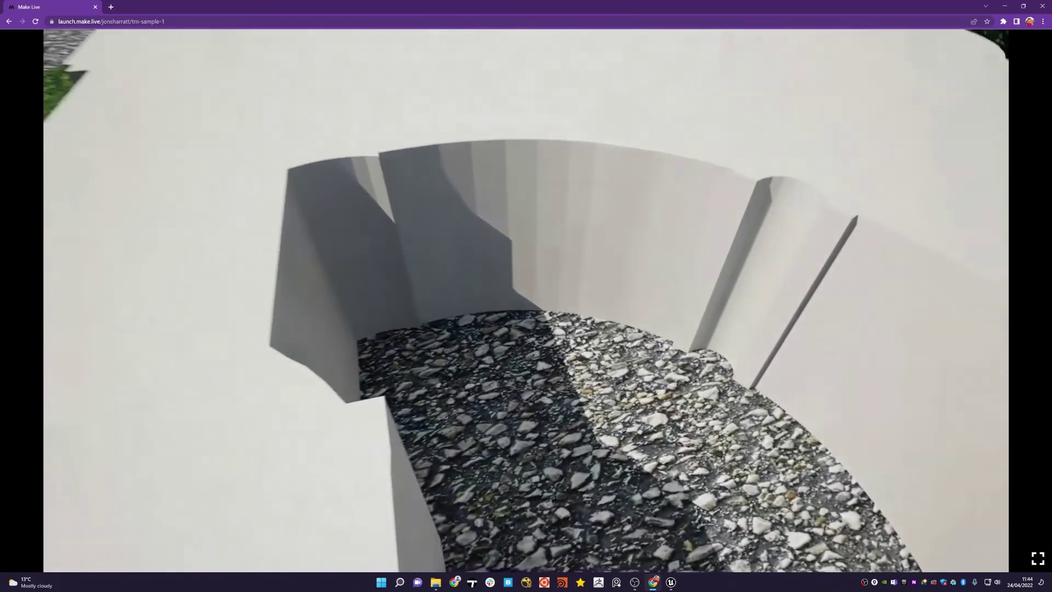
pyautogui.press('s')
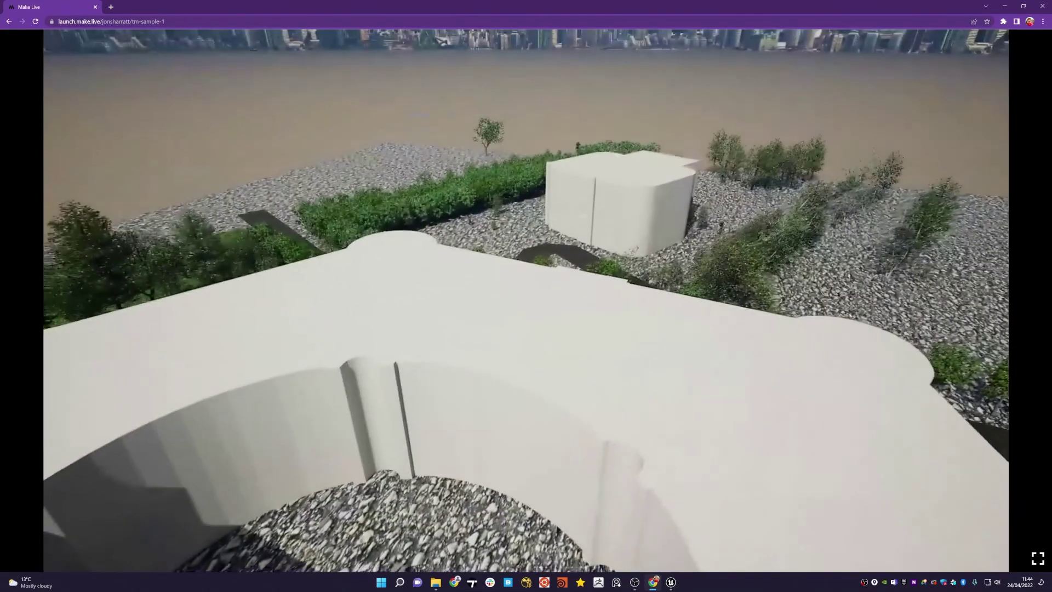
pyautogui.press('w')
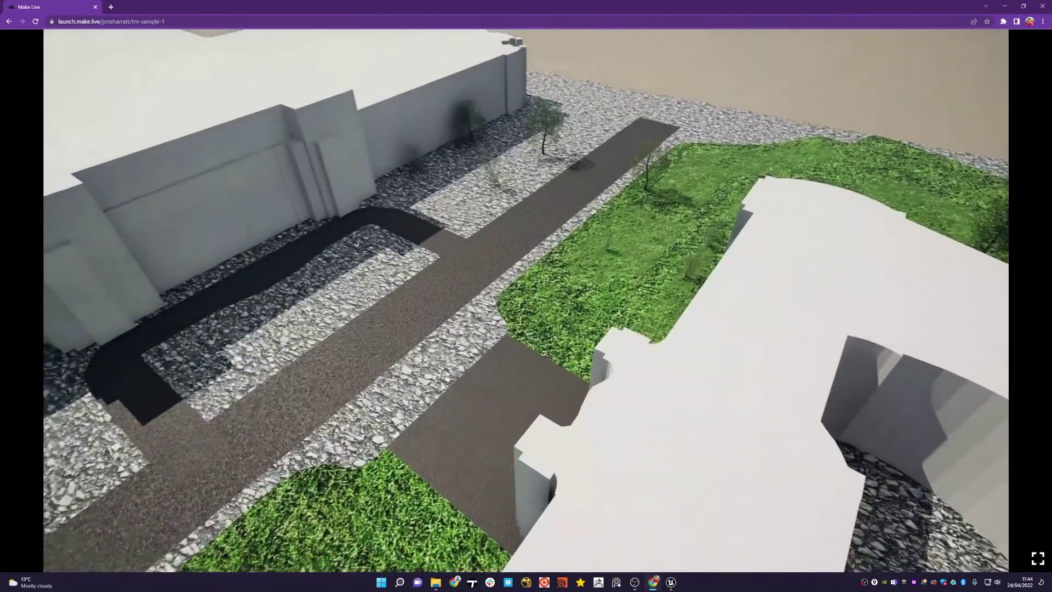
pyautogui.press('w')
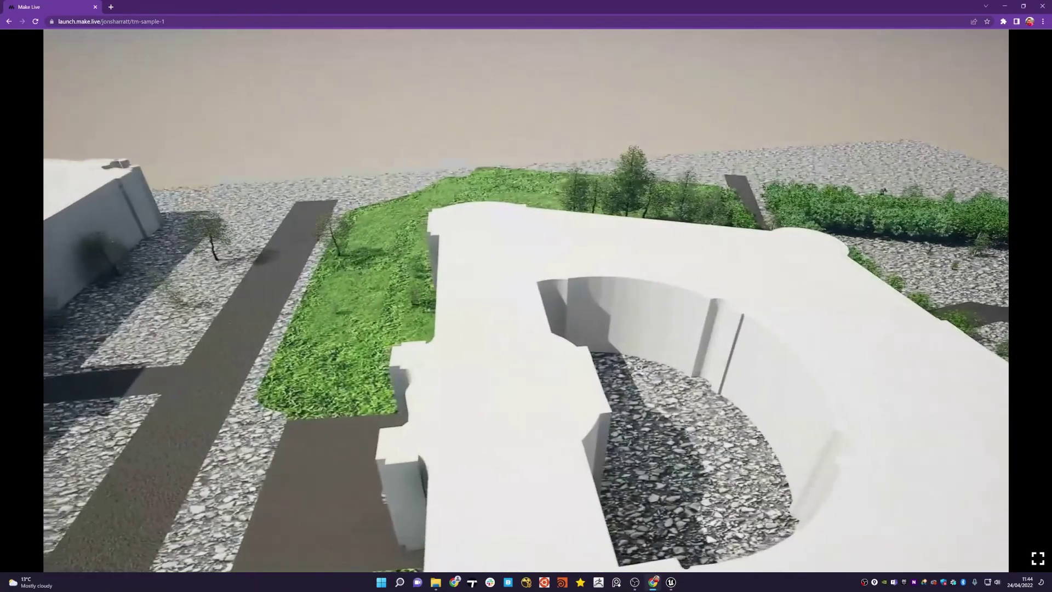
pyautogui.press('s')
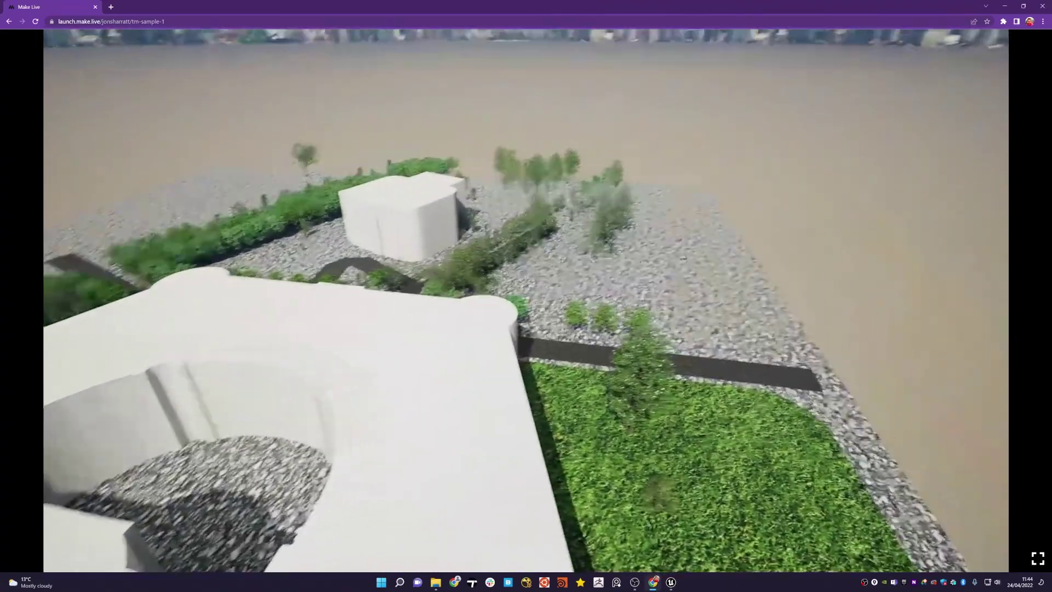
pyautogui.press('s')
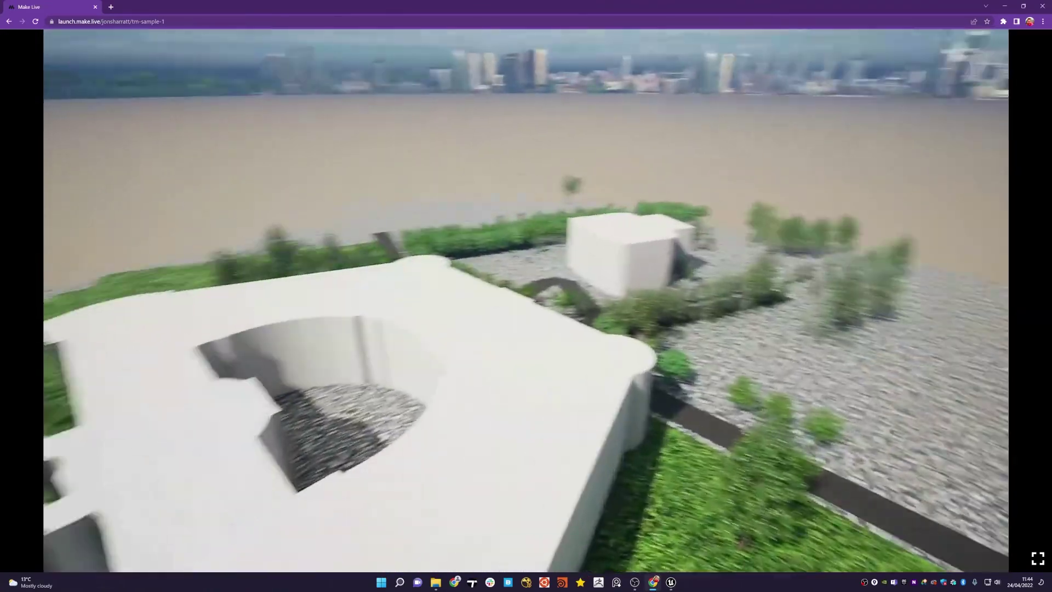